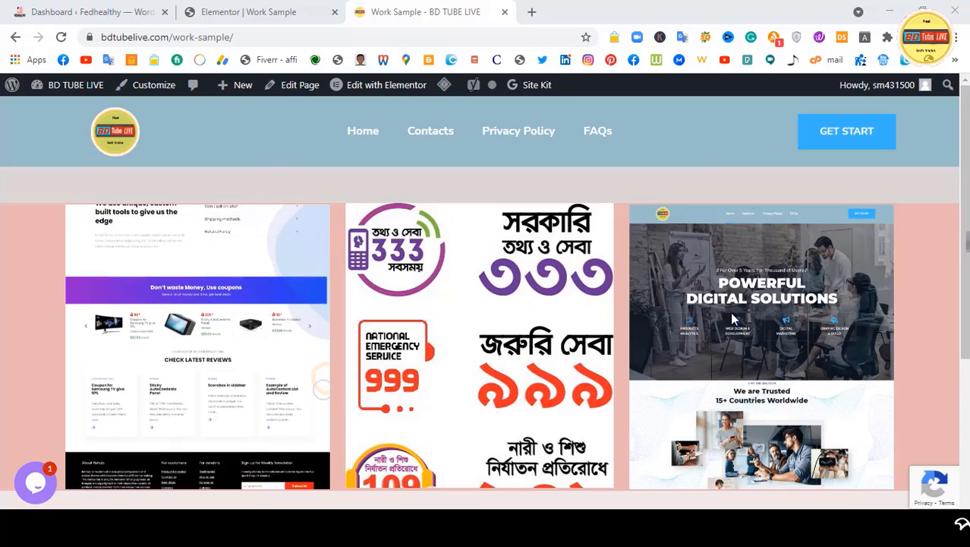
Step: Switch to the Work Sample page in the Elementor editor, delete all its existing sections and close the Navigator
{"action": "mouse_move", "coordinate": [732, 312]}
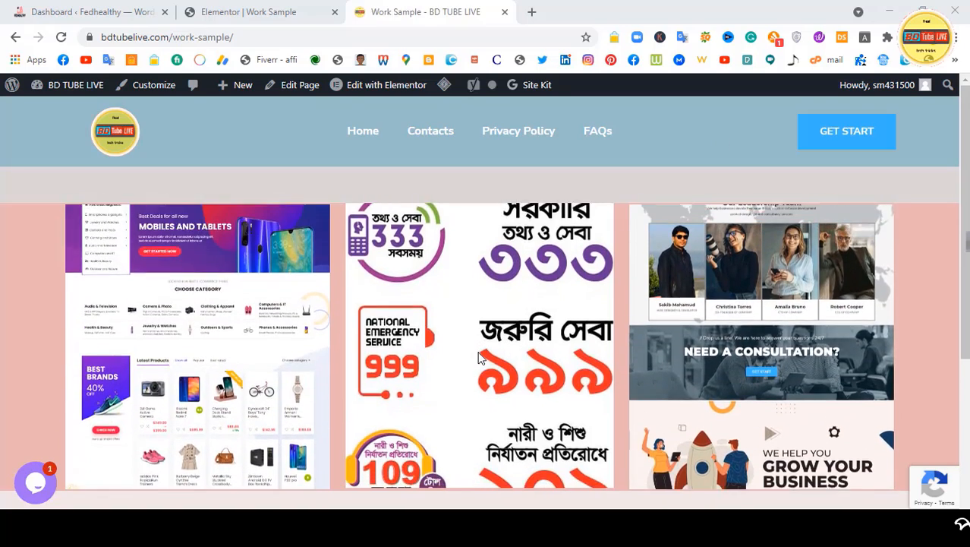
{"action": "mouse_move", "coordinate": [480, 358]}
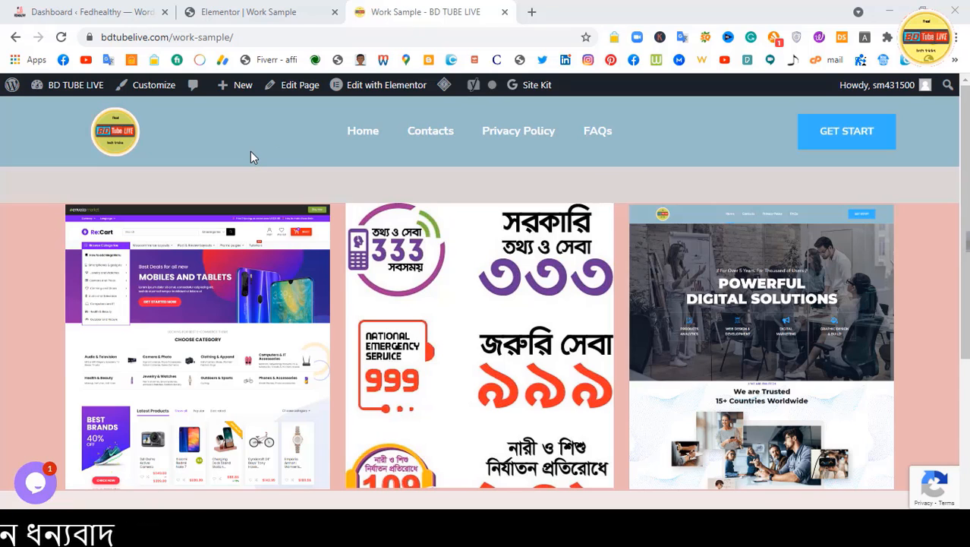
{"action": "left_click", "coordinate": [220, 9]}
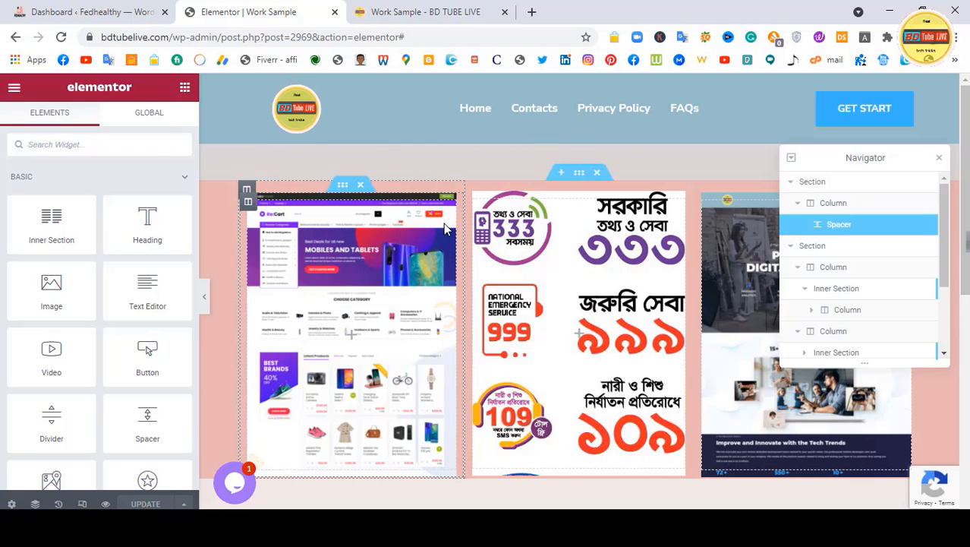
{"action": "left_click", "coordinate": [597, 174]}
{"action": "left_click", "coordinate": [596, 140]}
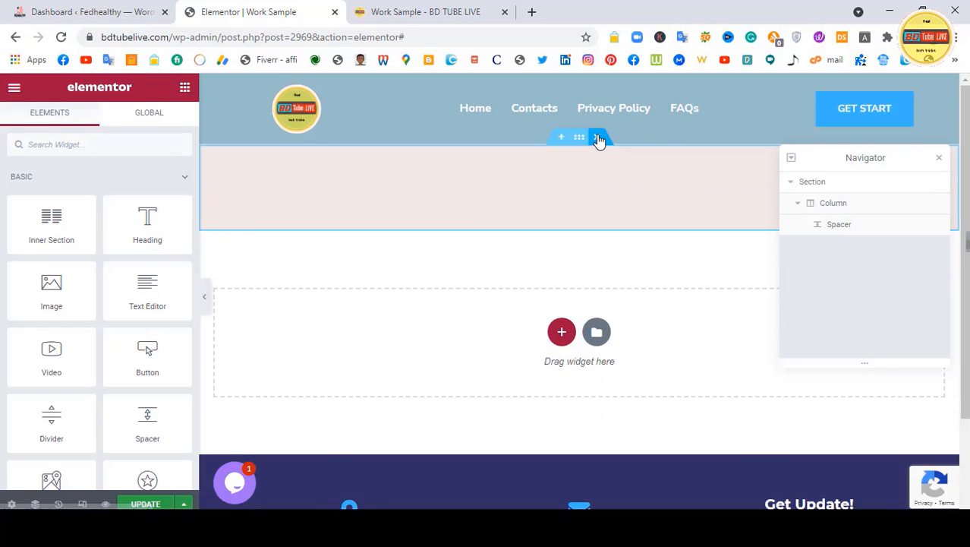
{"action": "left_click", "coordinate": [597, 140]}
{"action": "left_click", "coordinate": [939, 158]}
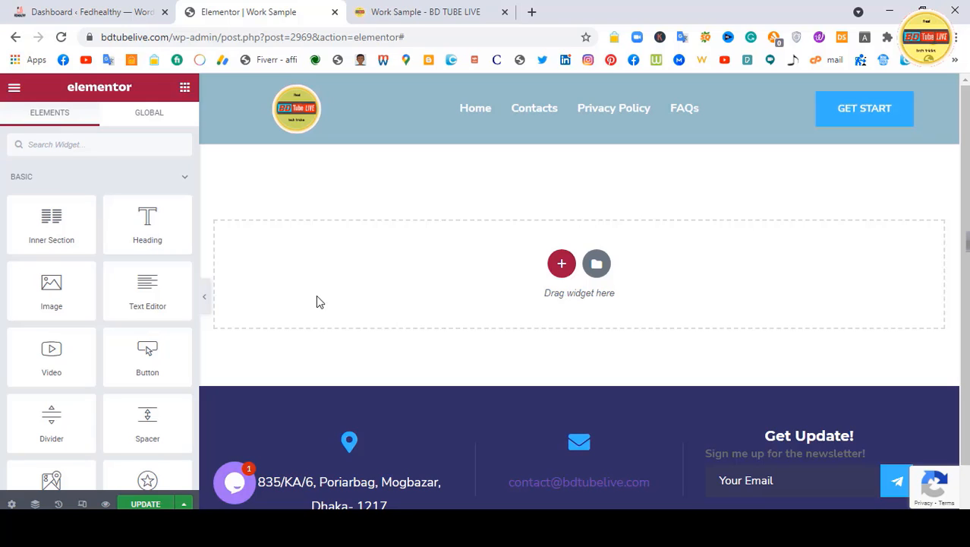
Step: Add a four-column section and place an inner section reduced to a single column in its first column
{"action": "left_click", "coordinate": [562, 264]}
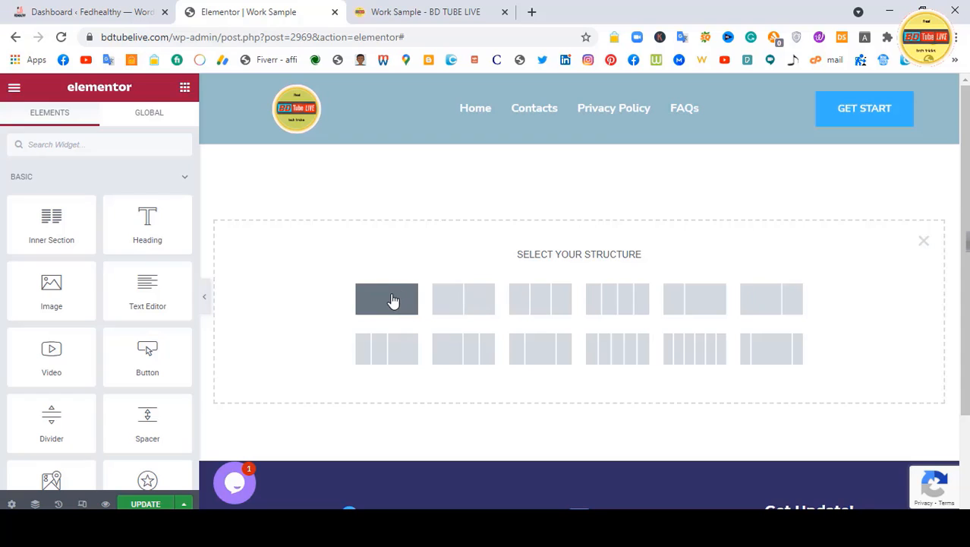
{"action": "left_click", "coordinate": [605, 304]}
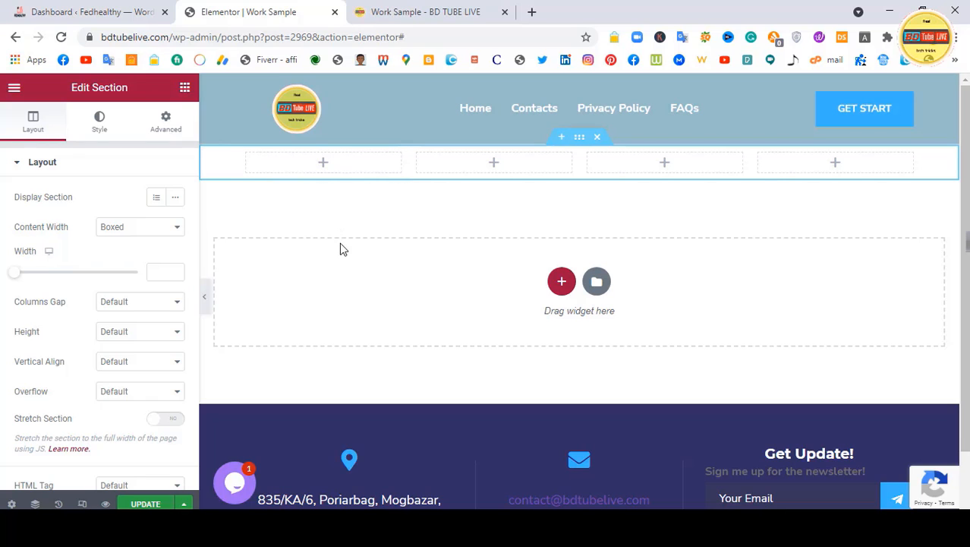
{"action": "left_click", "coordinate": [184, 91]}
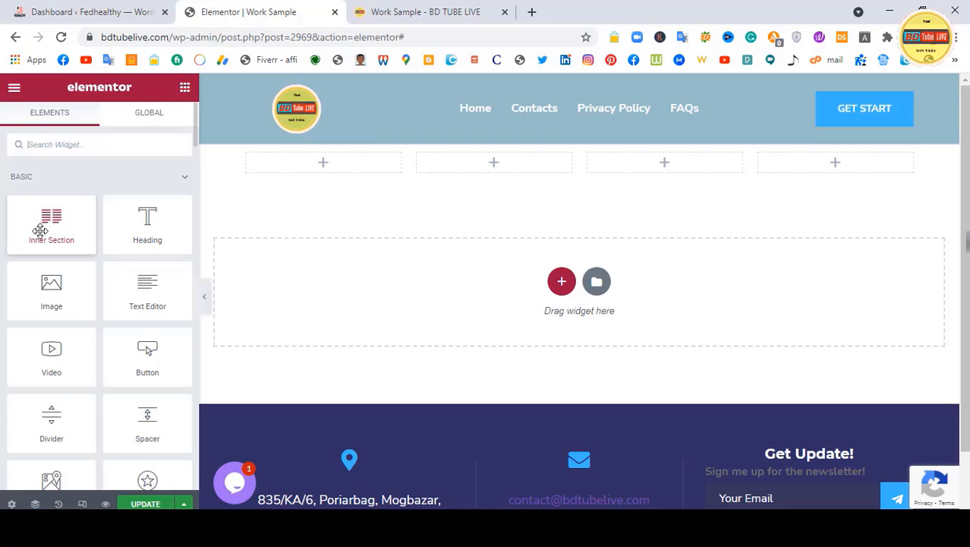
{"action": "left_click_drag", "start_coordinate": [287, 187], "coordinate": [326, 181]}
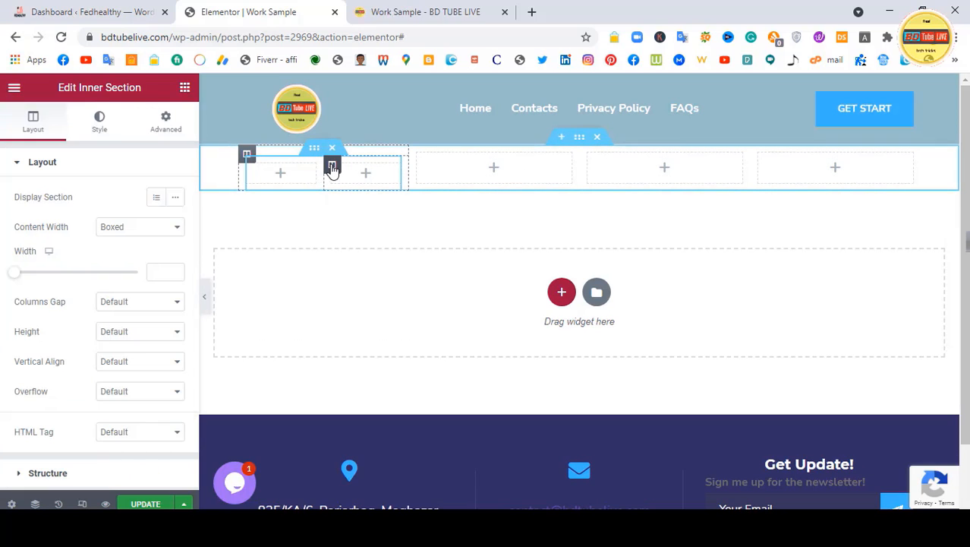
{"action": "right_click", "coordinate": [332, 168]}
{"action": "left_click", "coordinate": [368, 369]}
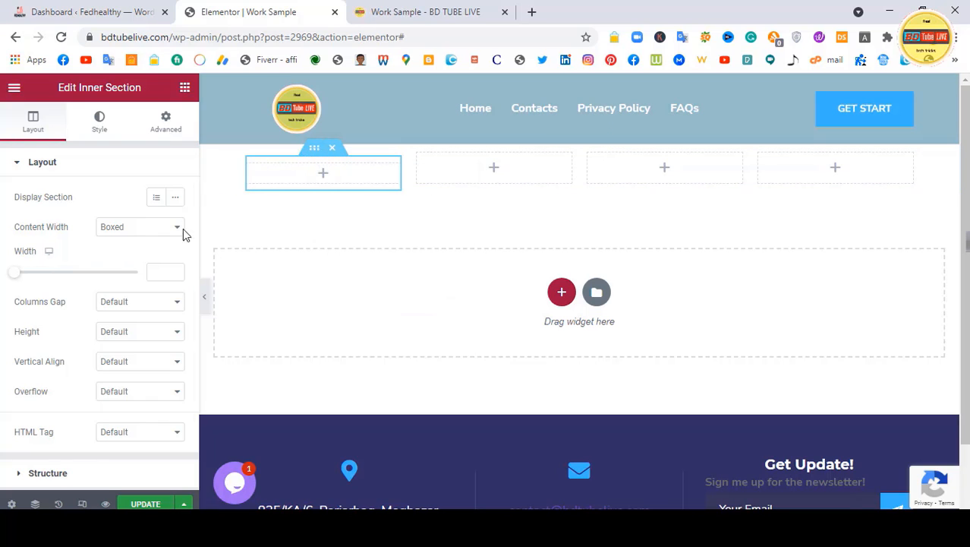
Step: Set the inner section's height to Min Height and give it the Re:Cart online shop screenshot as Classic background image
{"action": "left_click", "coordinate": [132, 335]}
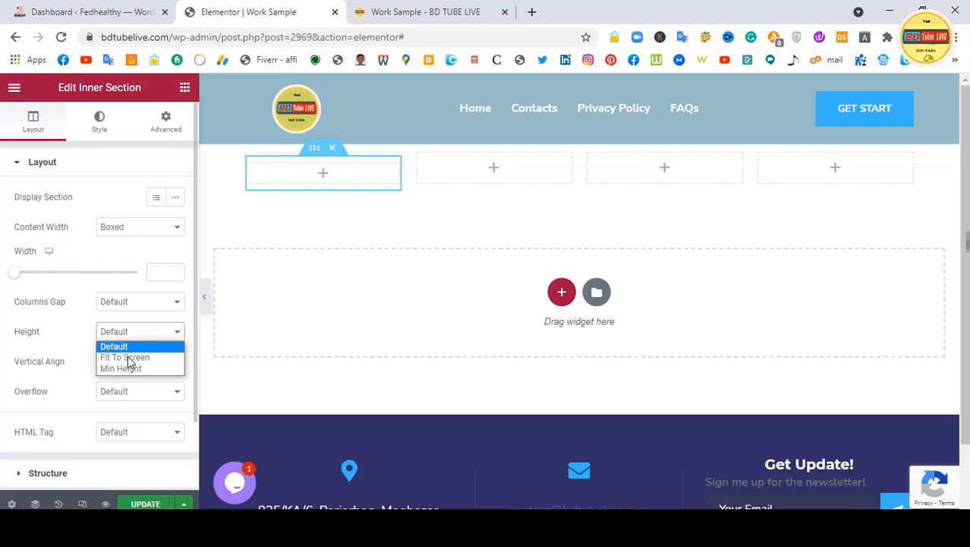
{"action": "left_click", "coordinate": [133, 369]}
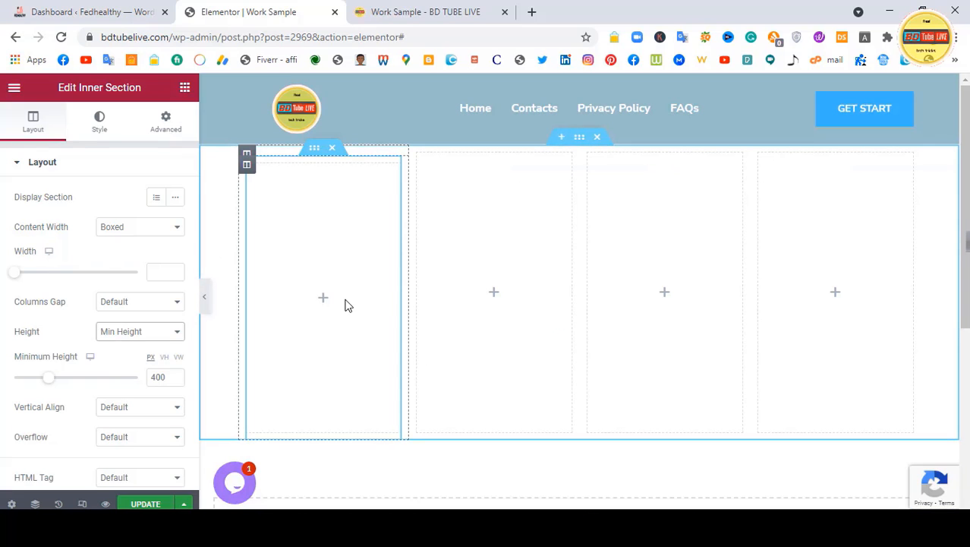
{"action": "left_click", "coordinate": [100, 125]}
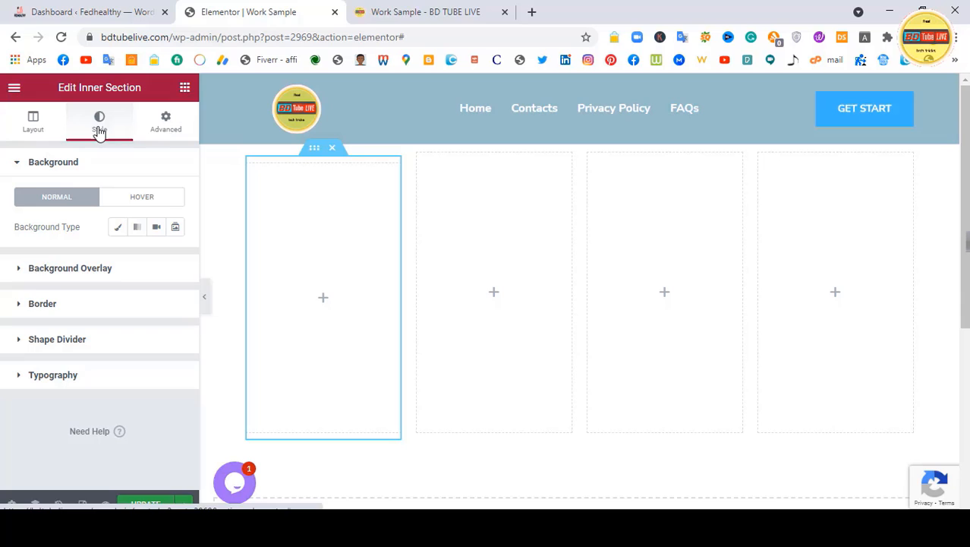
{"action": "left_click", "coordinate": [119, 230]}
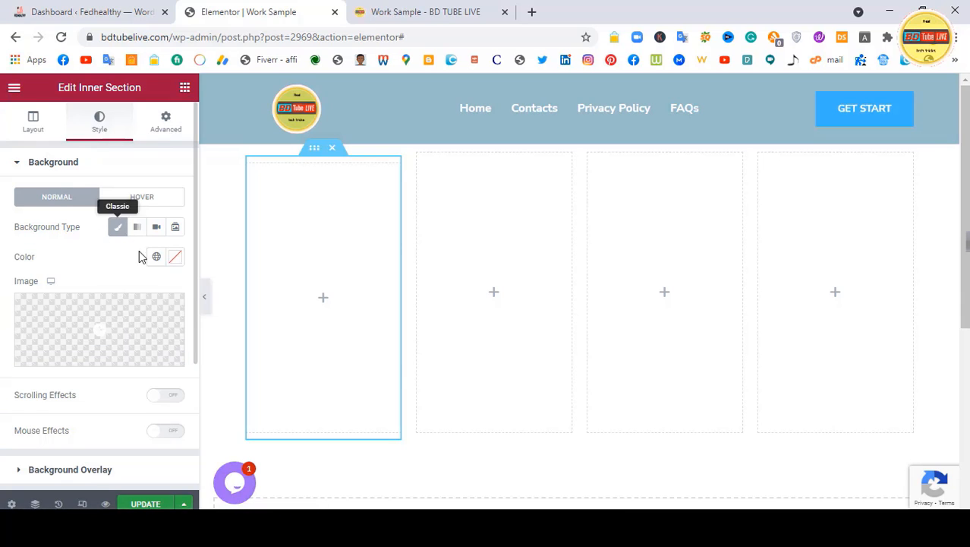
{"action": "left_click", "coordinate": [99, 351]}
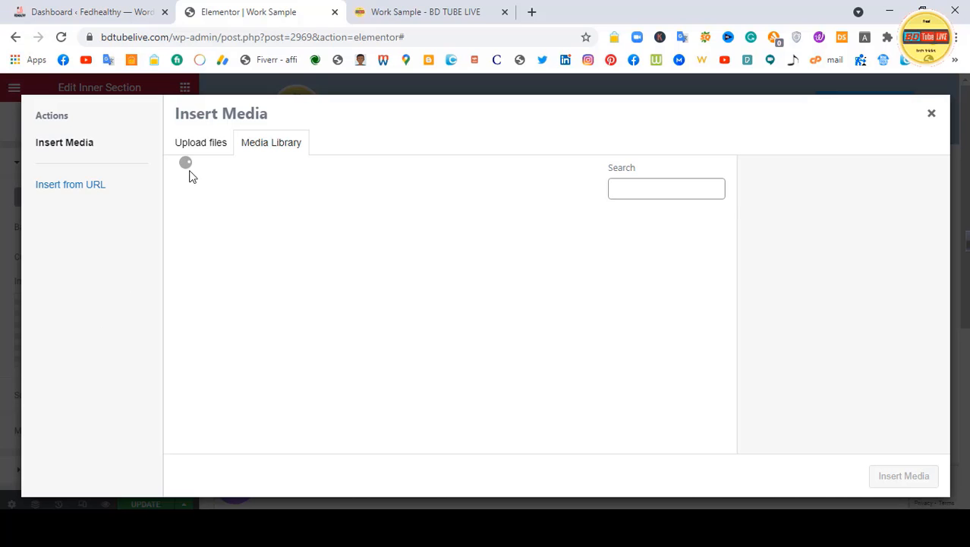
{"action": "left_click", "coordinate": [443, 264]}
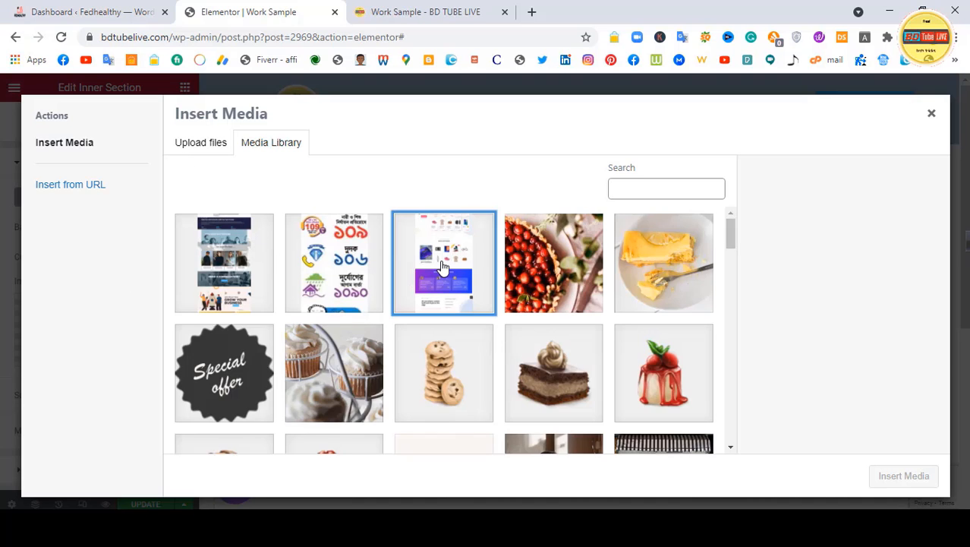
{"action": "left_click", "coordinate": [903, 476]}
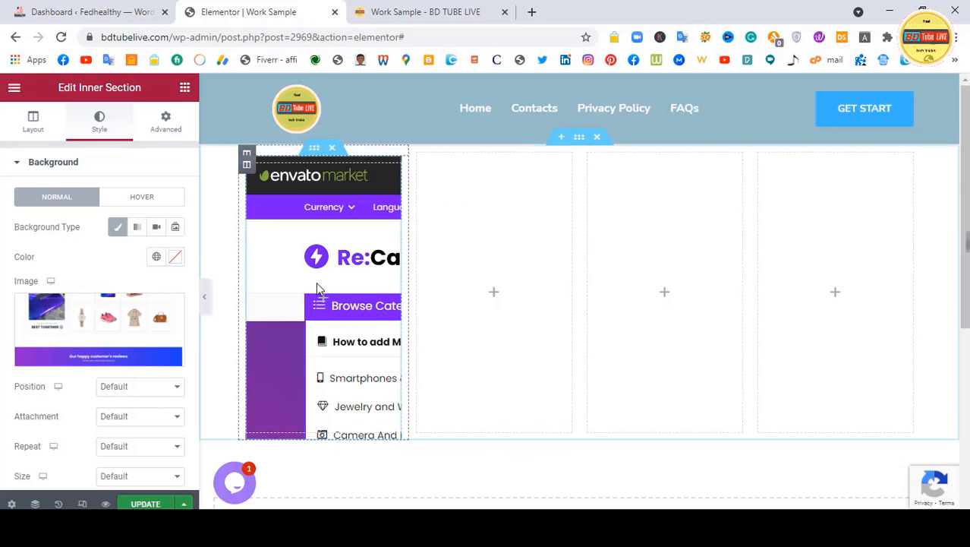
Step: Set the inner section's background image position to Top Center and its size to Cover
{"action": "scroll", "coordinate": [94, 401], "scroll_direction": "down", "scroll_amount": 1}
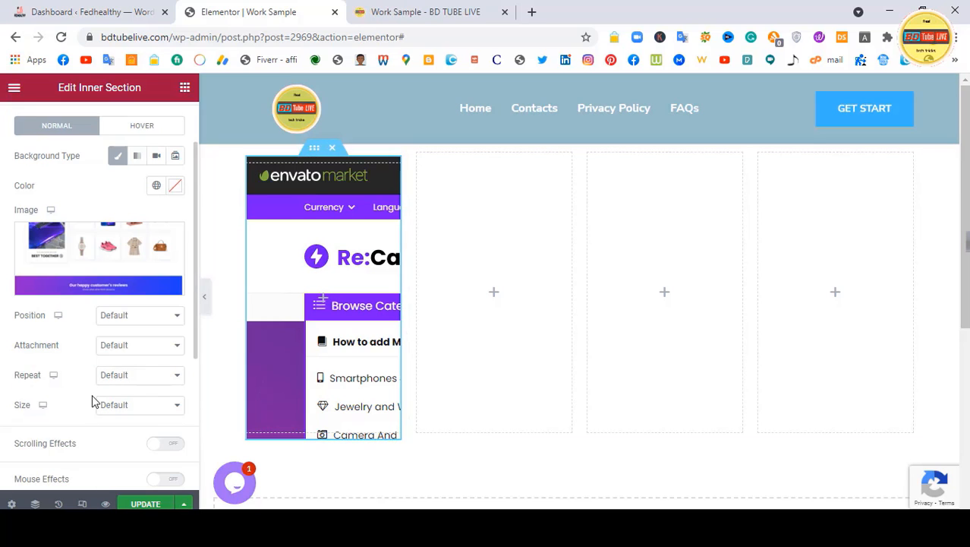
{"action": "left_click", "coordinate": [128, 319]}
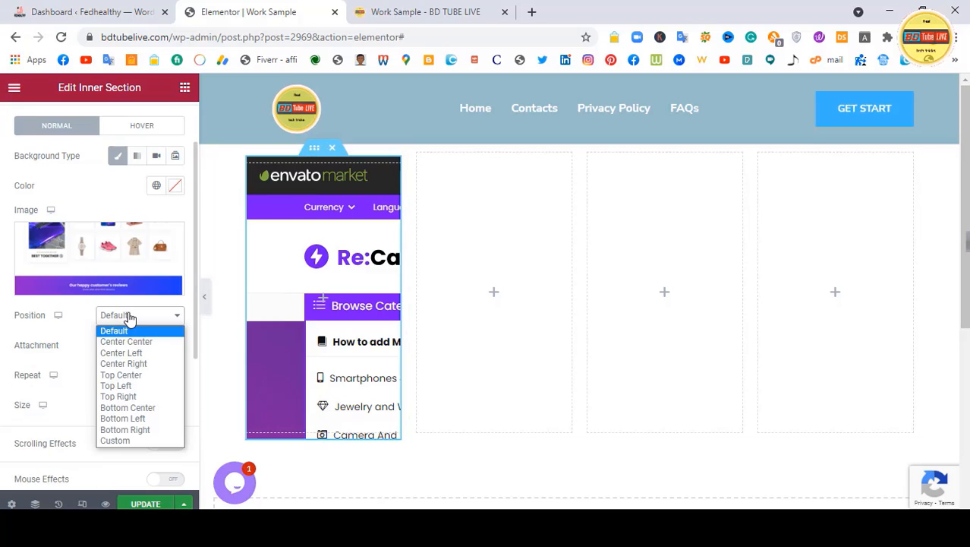
{"action": "left_click", "coordinate": [148, 375]}
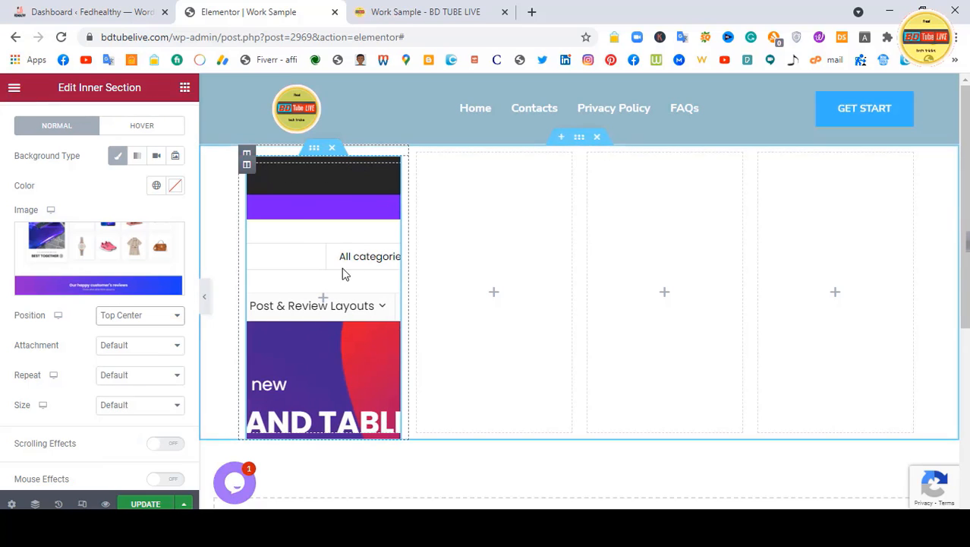
{"action": "left_click", "coordinate": [139, 318]}
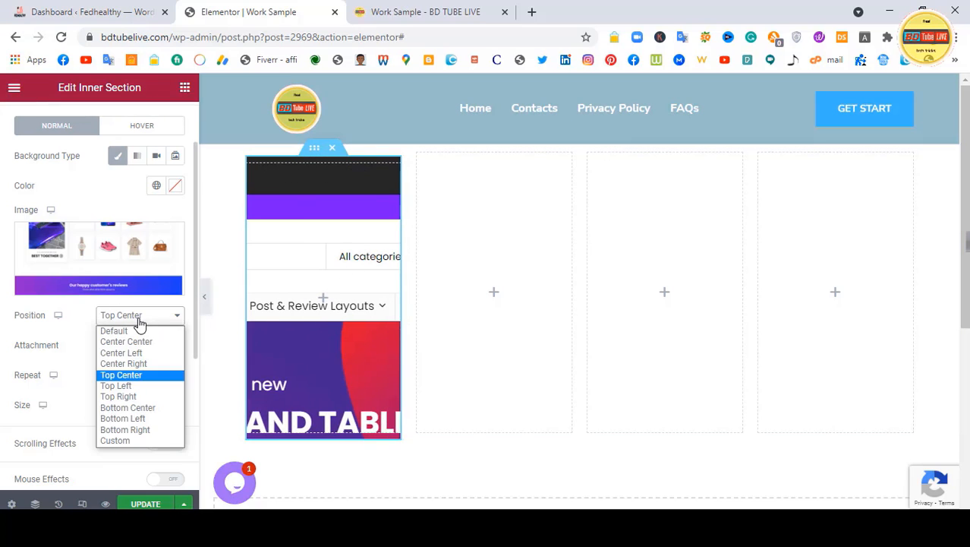
{"action": "left_click", "coordinate": [139, 319]}
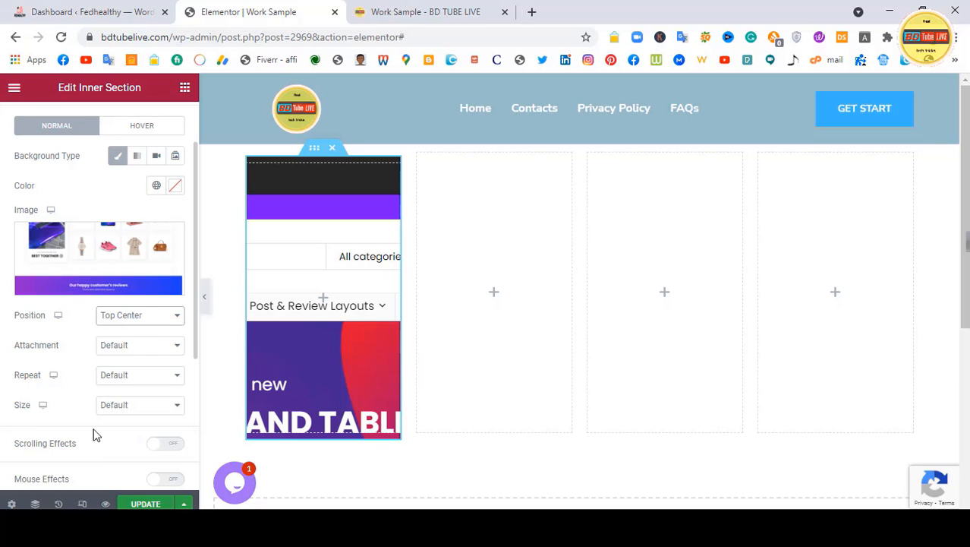
{"action": "left_click", "coordinate": [125, 408]}
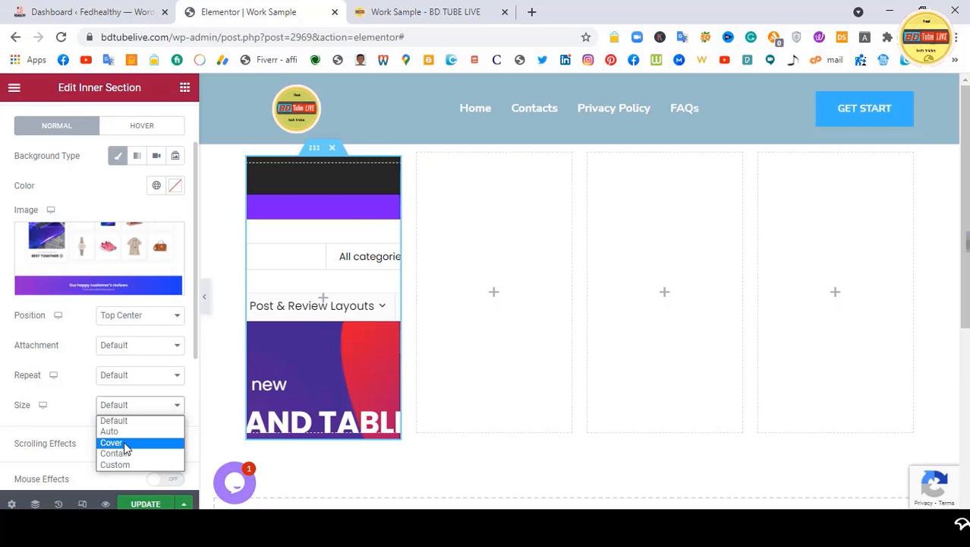
{"action": "left_click", "coordinate": [124, 443]}
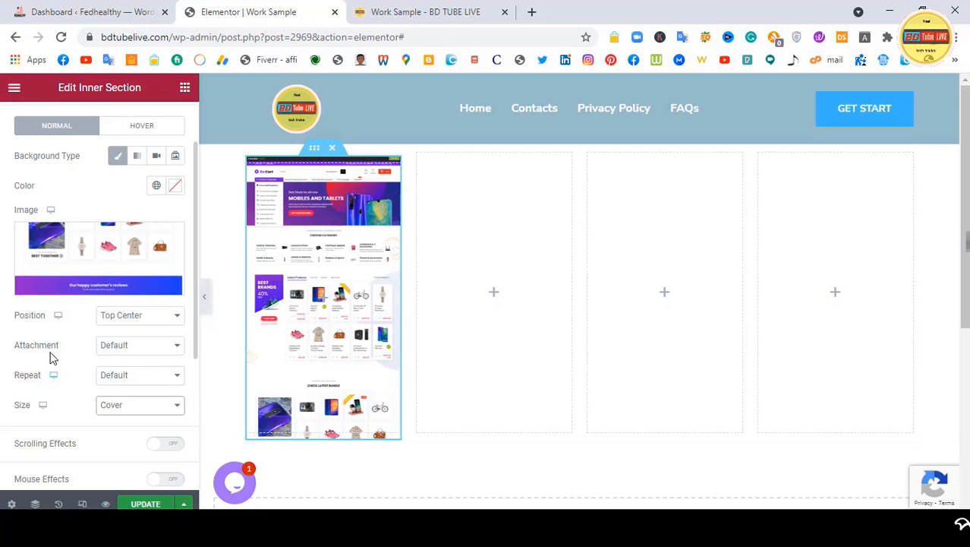
{"action": "scroll", "coordinate": [79, 339], "scroll_direction": "down", "scroll_amount": 5}
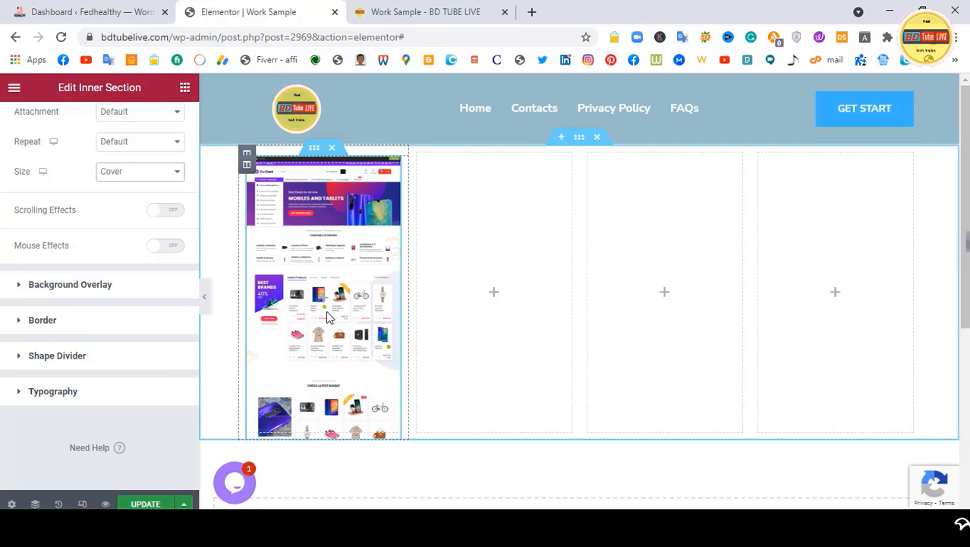
{"action": "scroll", "coordinate": [117, 348], "scroll_direction": "up", "scroll_amount": 6}
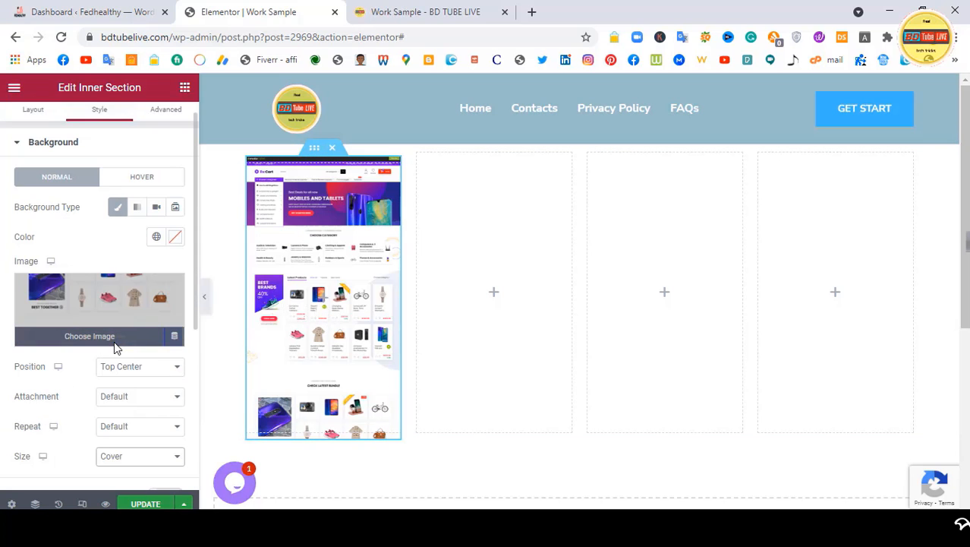
{"action": "scroll", "coordinate": [115, 347], "scroll_direction": "down", "scroll_amount": 2}
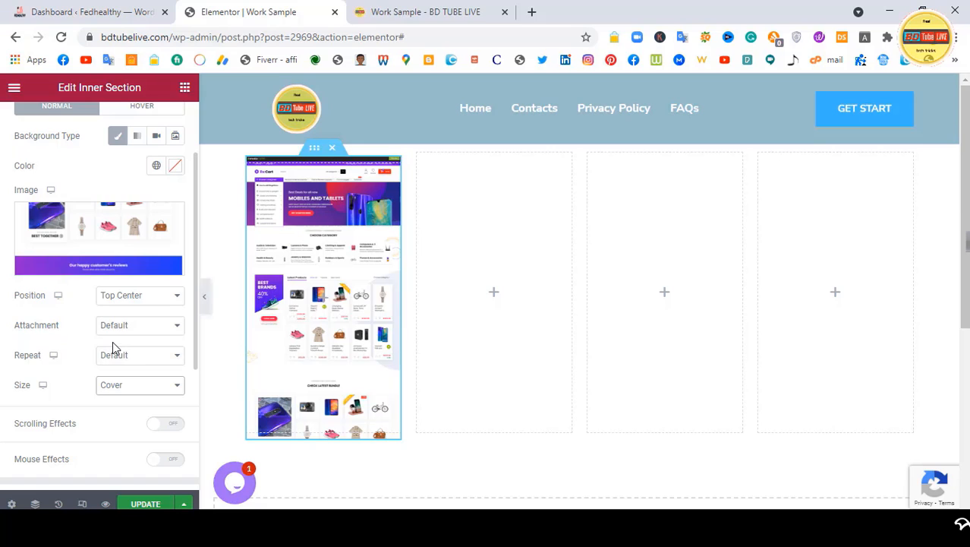
{"action": "scroll", "coordinate": [133, 324], "scroll_direction": "up", "scroll_amount": 3}
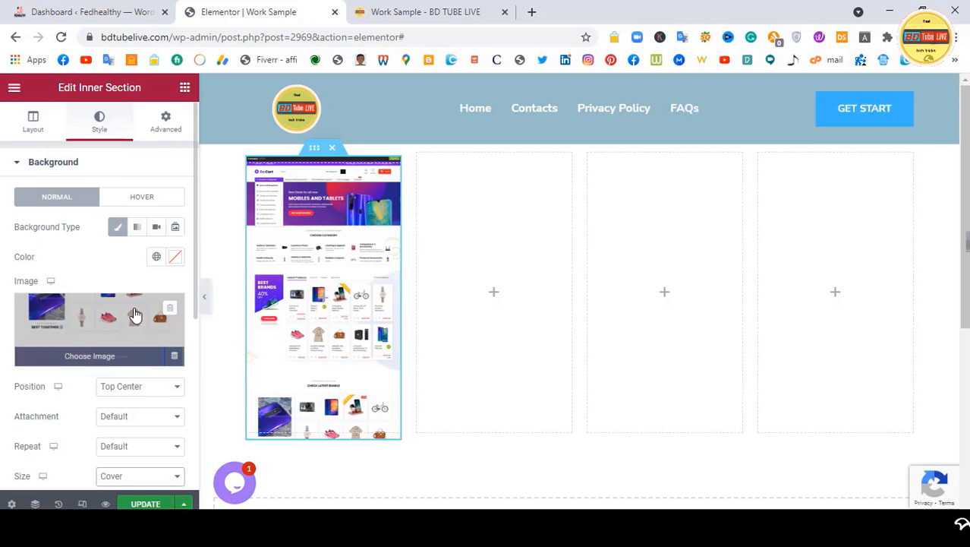
{"action": "left_click", "coordinate": [33, 121]}
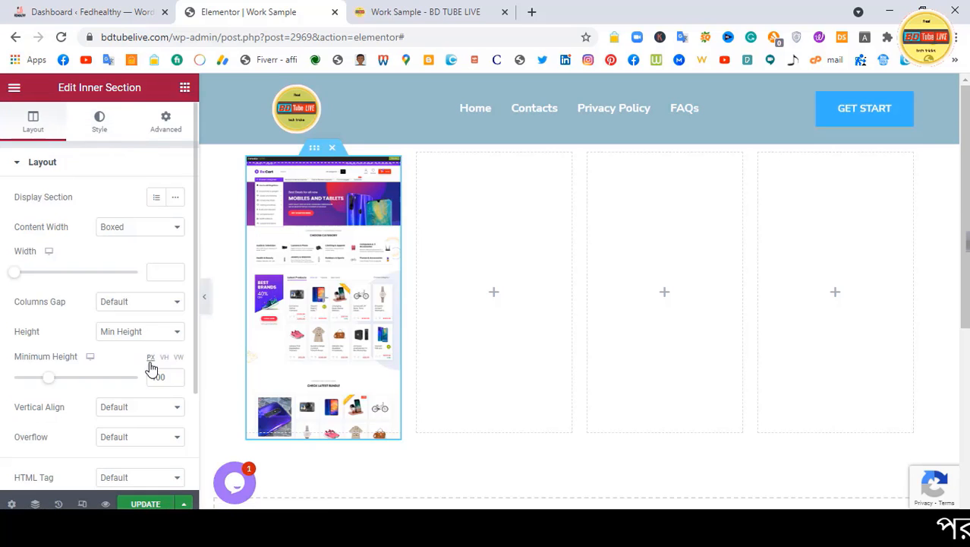
{"action": "scroll", "coordinate": [72, 391], "scroll_direction": "down", "scroll_amount": 3}
{"action": "scroll", "coordinate": [155, 143], "scroll_direction": "up", "scroll_amount": 3}
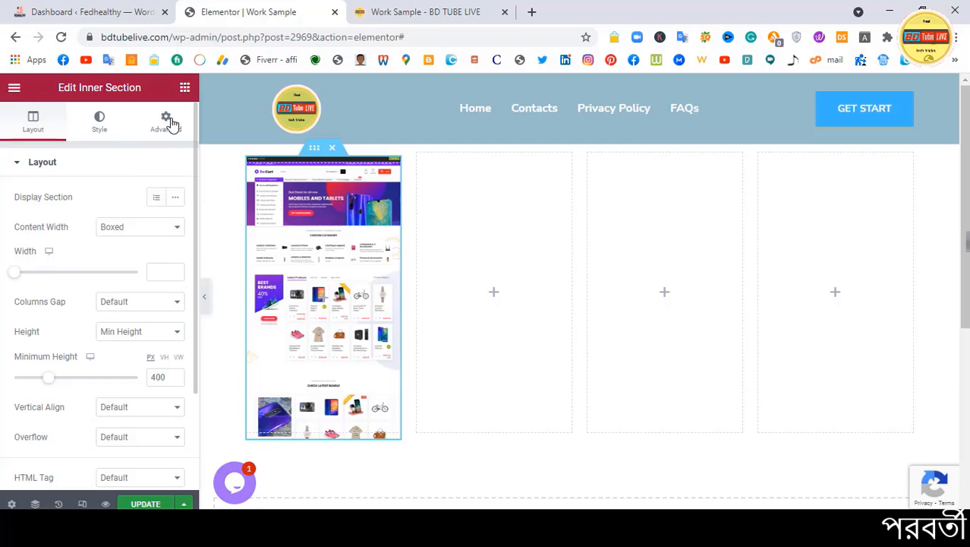
Step: Give the inner section custom CSS commented "Image Smooth Scrolling Effect": ease-in-out transitions (-webkit- 4s, standard 6s) and hover background-position center bottom, all !important
{"action": "left_click", "coordinate": [168, 122]}
{"action": "scroll", "coordinate": [67, 380], "scroll_direction": "down", "scroll_amount": 3}
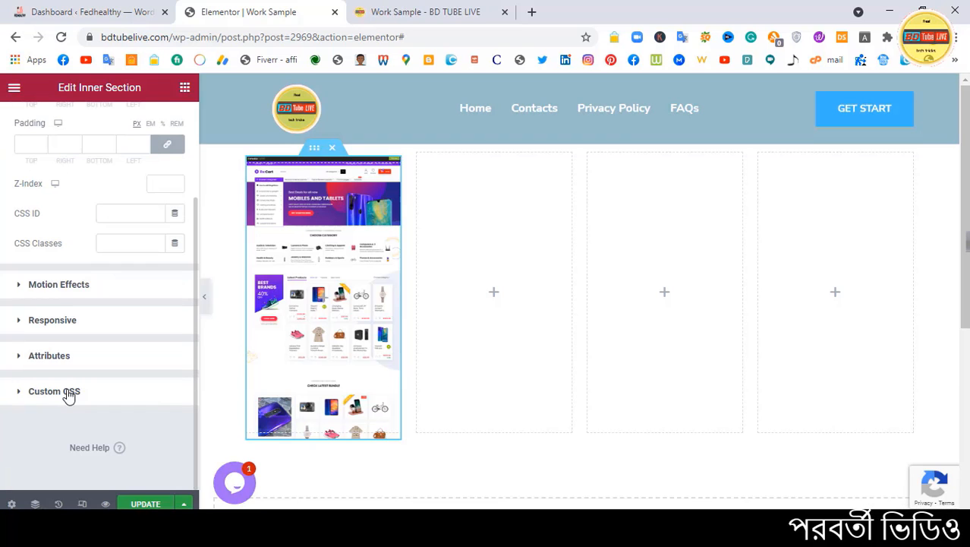
{"action": "scroll", "coordinate": [67, 386], "scroll_direction": "up", "scroll_amount": 3}
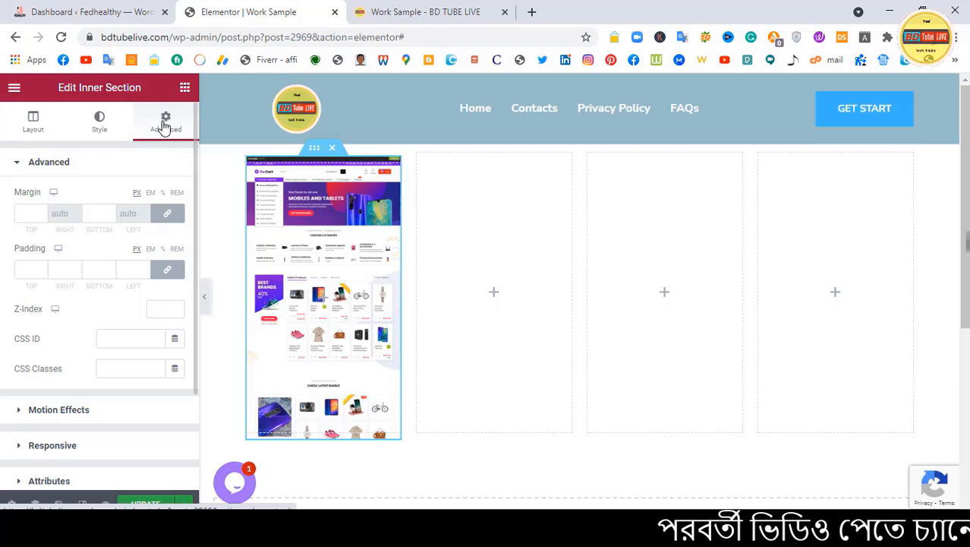
{"action": "scroll", "coordinate": [89, 395], "scroll_direction": "down", "scroll_amount": 3}
{"action": "left_click", "coordinate": [76, 390]}
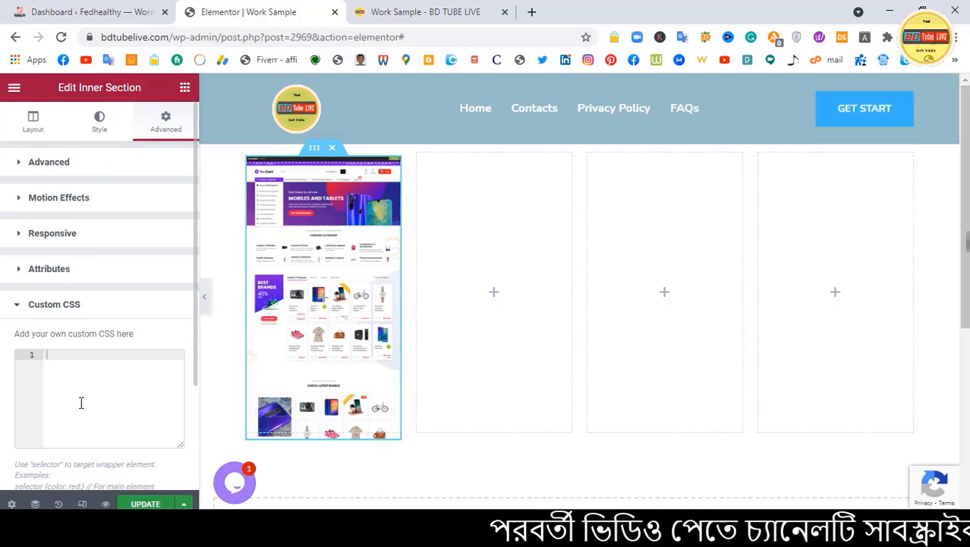
{"action": "type", "text": "/*Image Smooth Scrolling Effect*/ selector{     -webkit-transition: ease-in-out 4s !important;     transition: ease-in-out 6s !important; } selector:hover{     background-position: center bottom !important; }"}
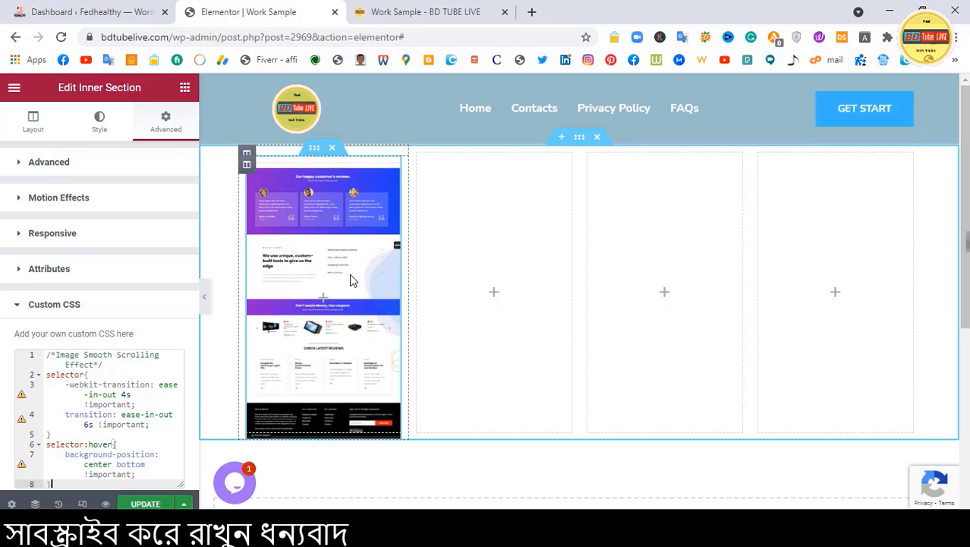
Step: Place an inner section in the second column and delete its second inner column so only one remains
{"action": "left_click", "coordinate": [184, 90]}
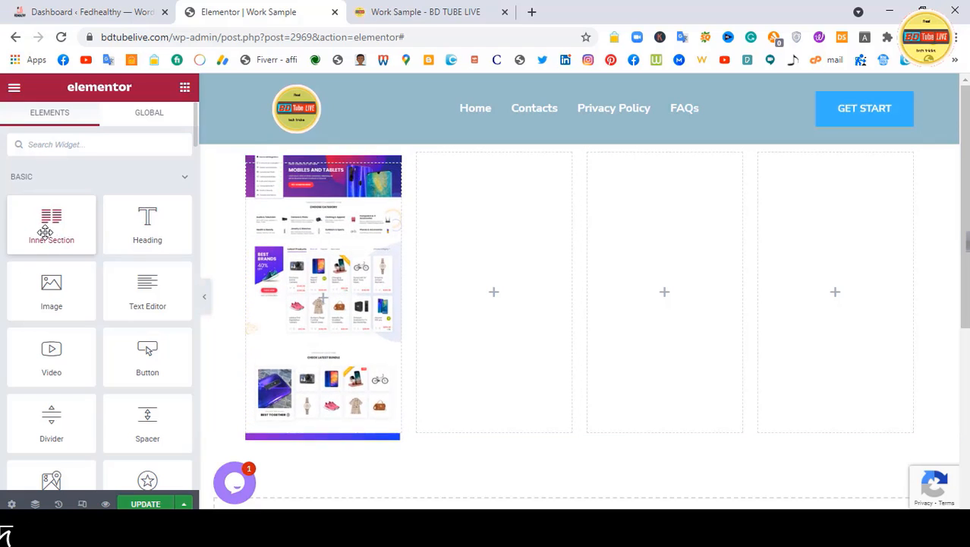
{"action": "left_click_drag", "start_coordinate": [44, 231], "coordinate": [485, 298]}
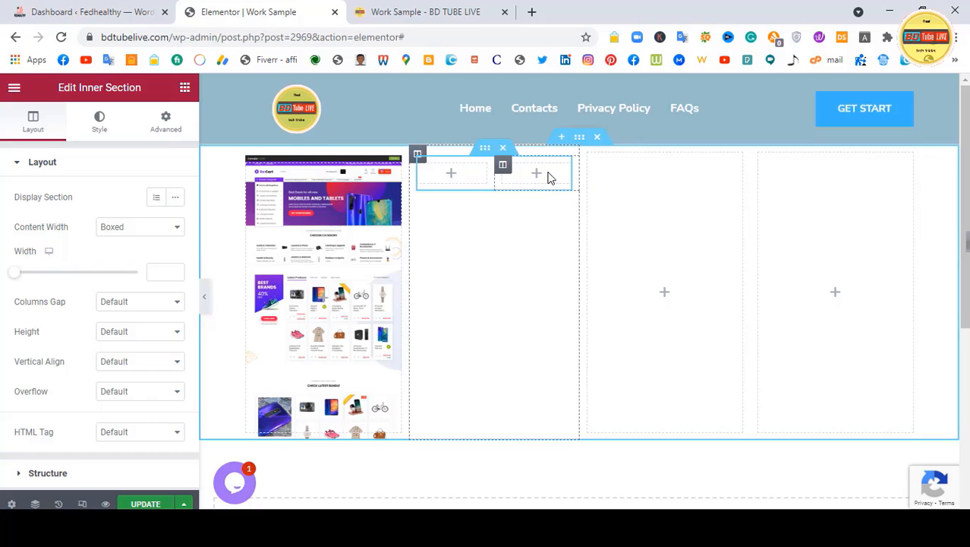
{"action": "right_click", "coordinate": [507, 173]}
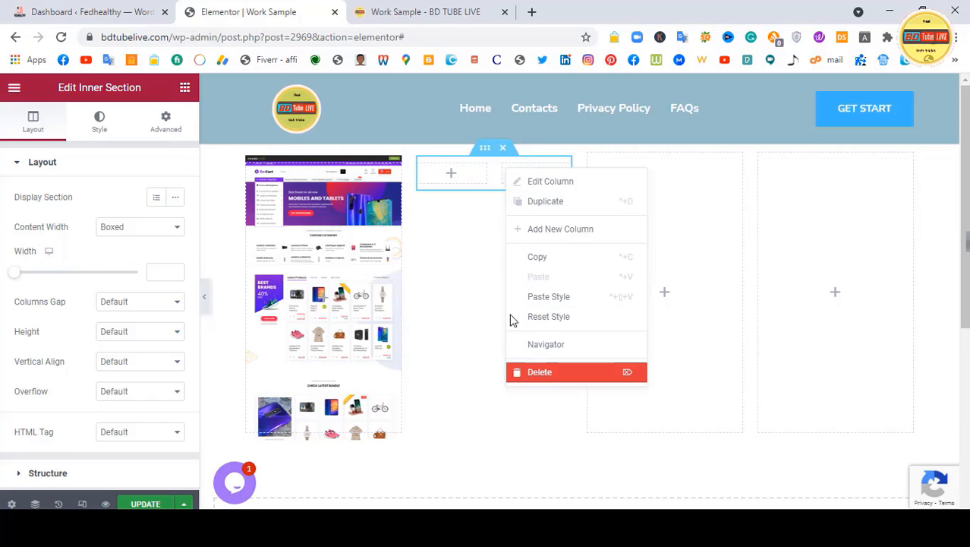
{"action": "left_click", "coordinate": [527, 372]}
{"action": "left_click", "coordinate": [491, 178]}
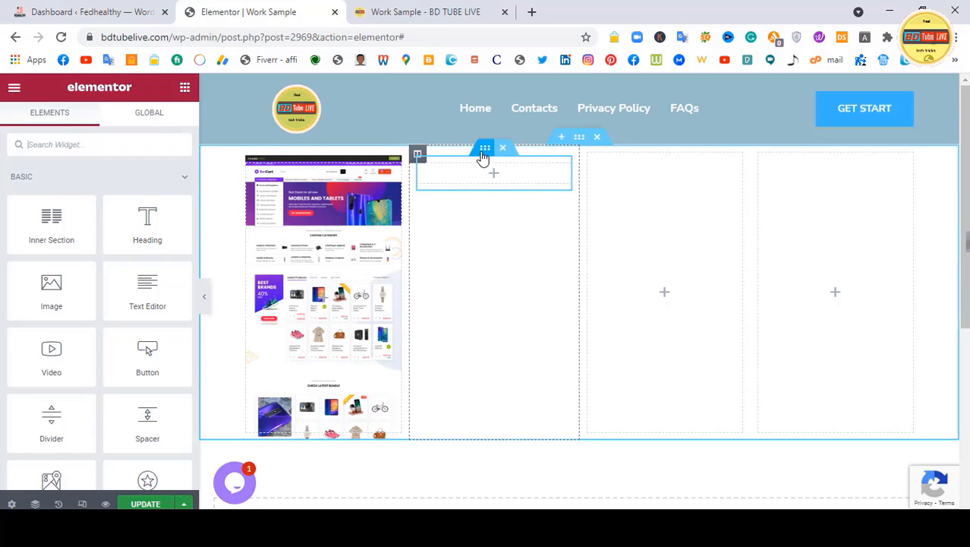
Step: Set the second column's inner section to Min Height and give it the Bengali emergency hotline numbers picture as Classic background image
{"action": "left_click", "coordinate": [481, 154]}
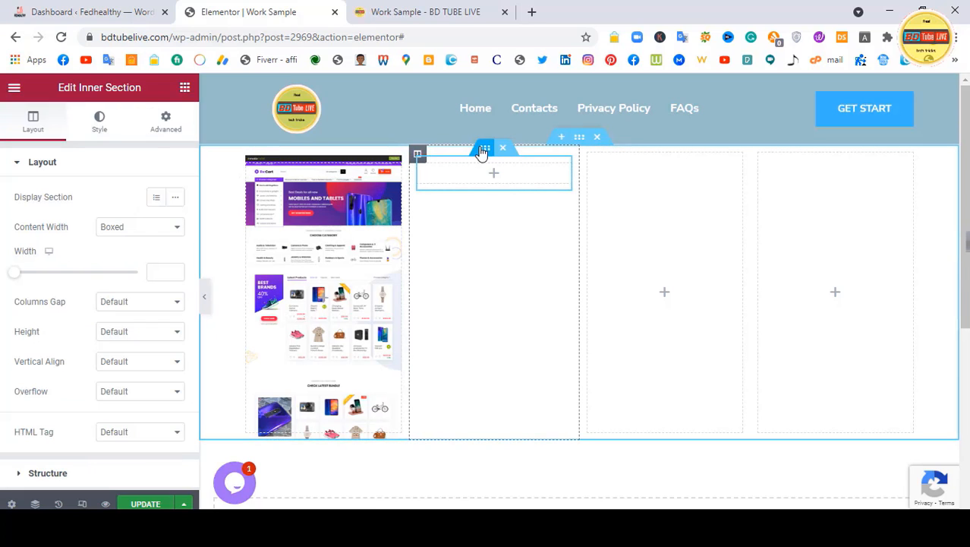
{"action": "left_click", "coordinate": [116, 339]}
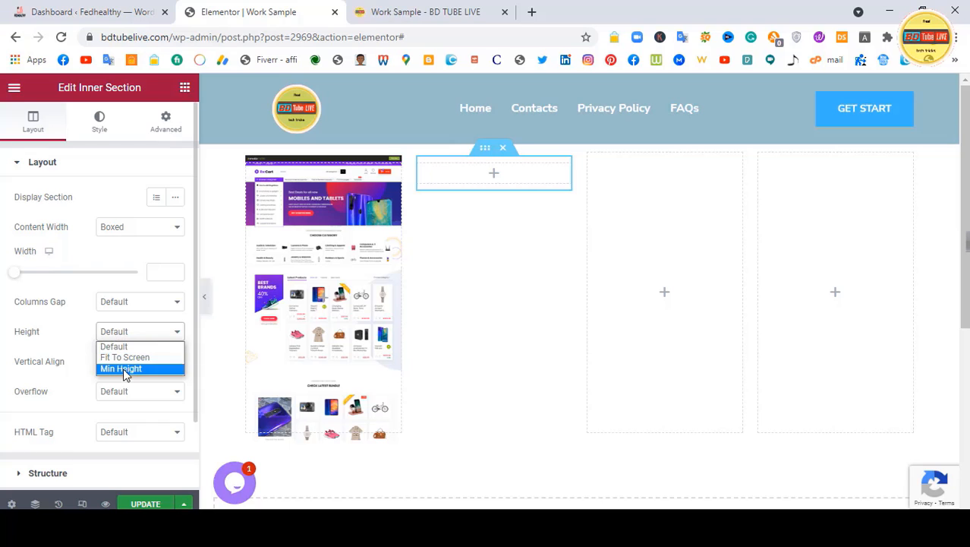
{"action": "left_click", "coordinate": [123, 369]}
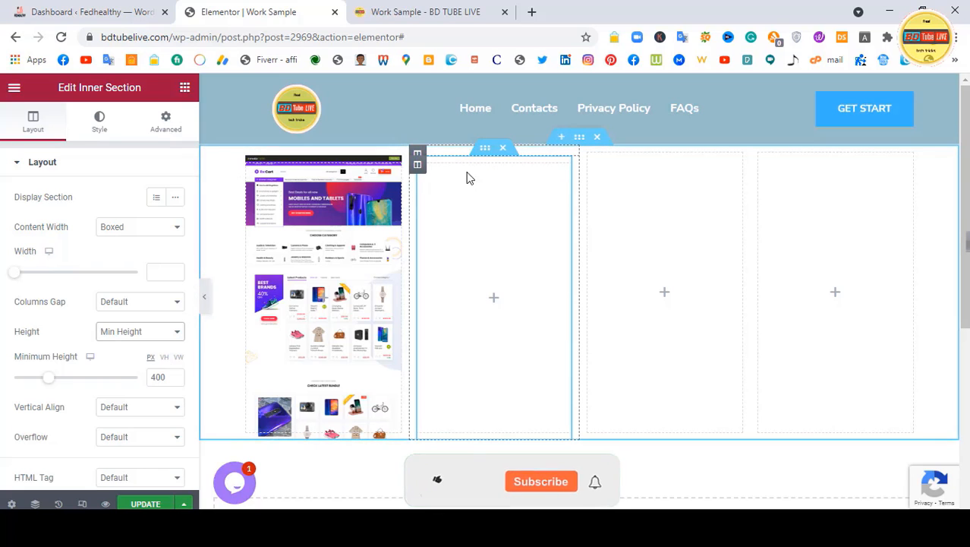
{"action": "left_click", "coordinate": [100, 121]}
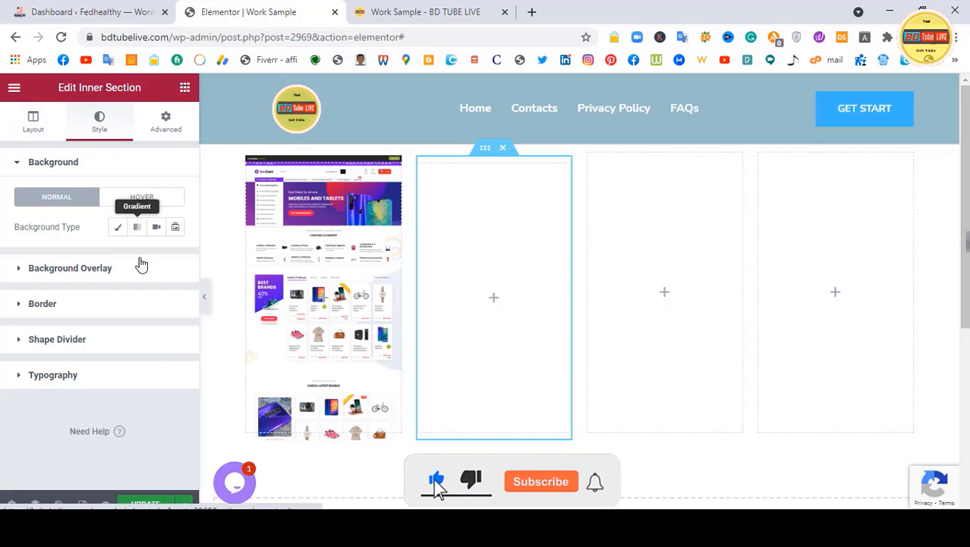
{"action": "left_click", "coordinate": [118, 232]}
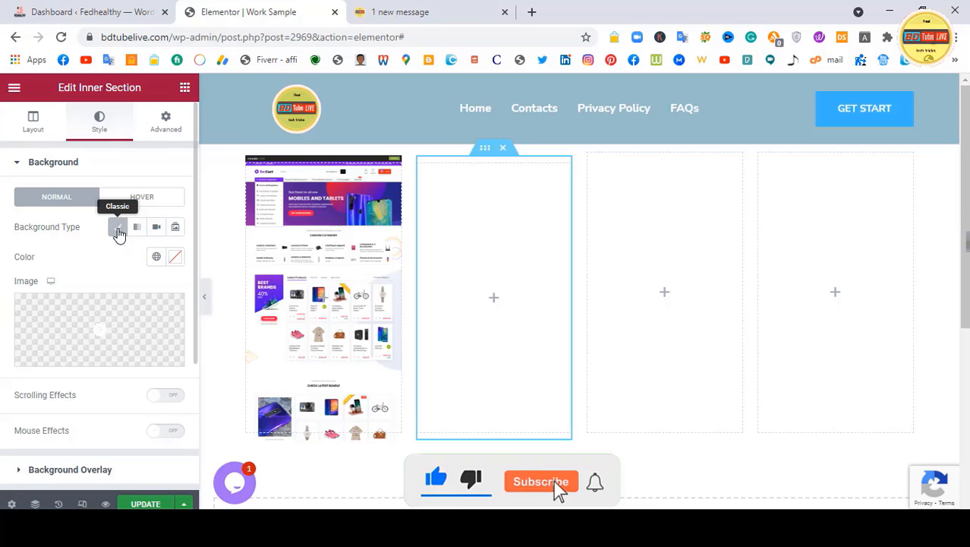
{"action": "left_click", "coordinate": [116, 342]}
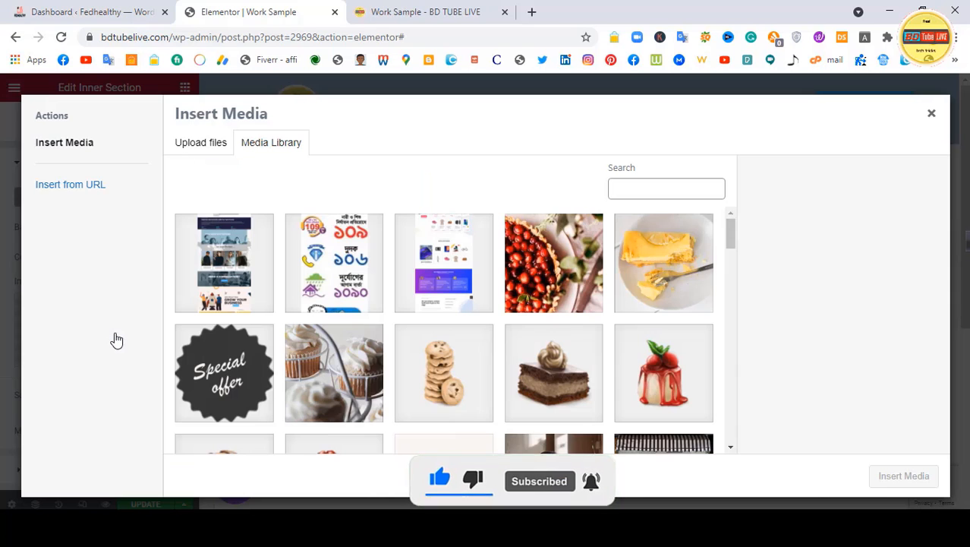
{"action": "left_click", "coordinate": [328, 290]}
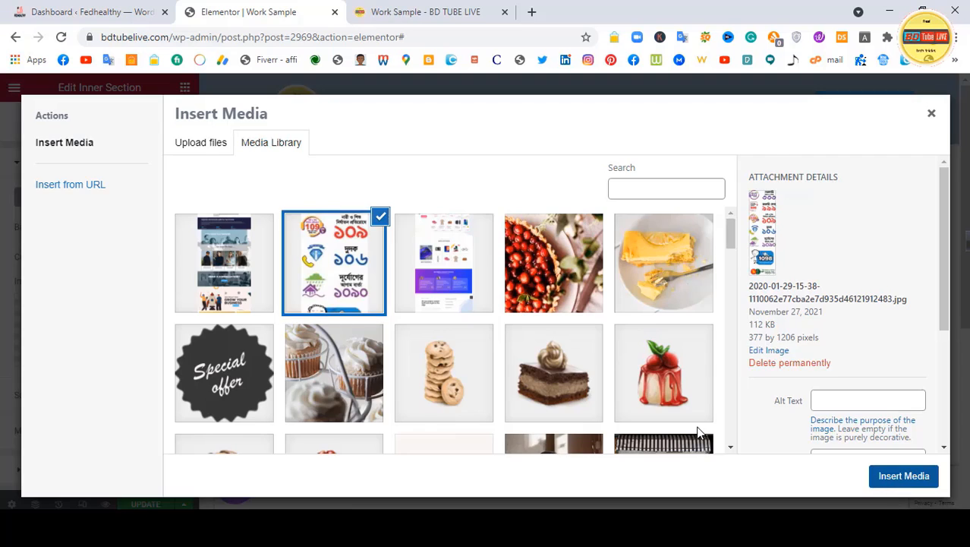
Step: Set the hotline numbers background image's position to Top Center and its size to Cover
{"action": "scroll", "coordinate": [56, 400], "scroll_direction": "down", "scroll_amount": 1}
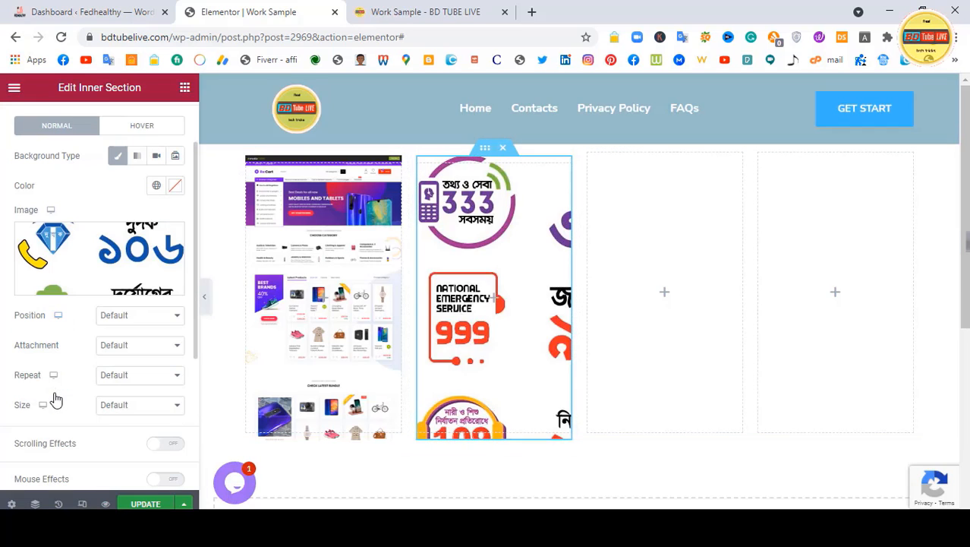
{"action": "left_click", "coordinate": [136, 318]}
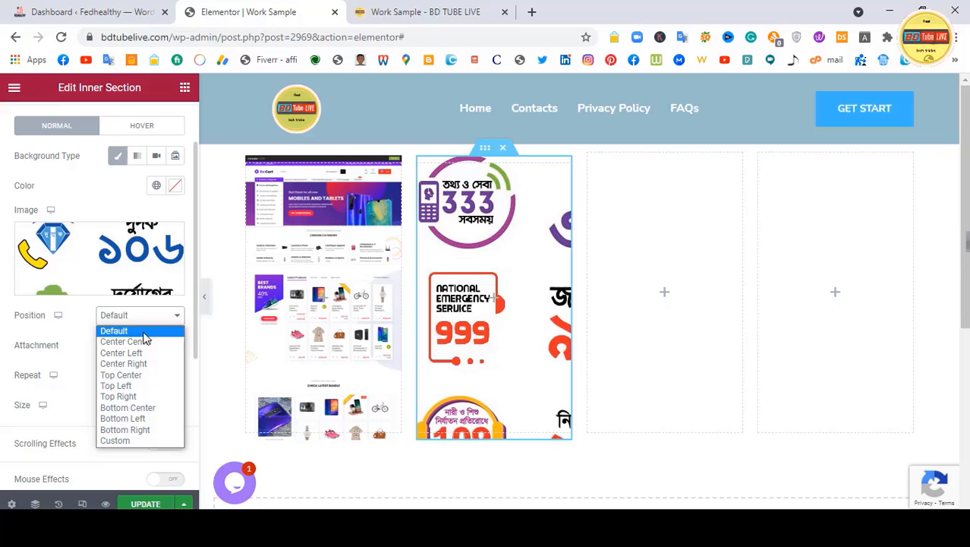
{"action": "left_click", "coordinate": [154, 378]}
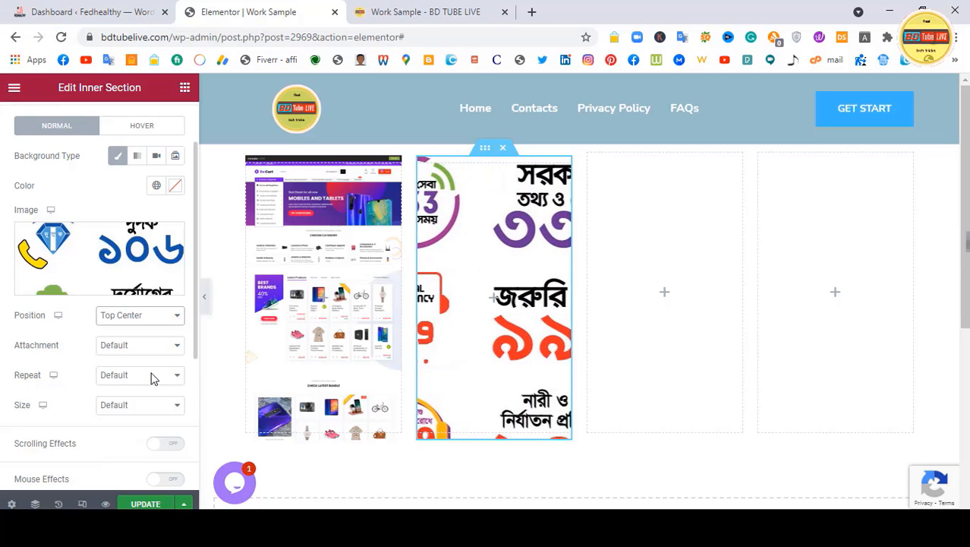
{"action": "left_click", "coordinate": [120, 410]}
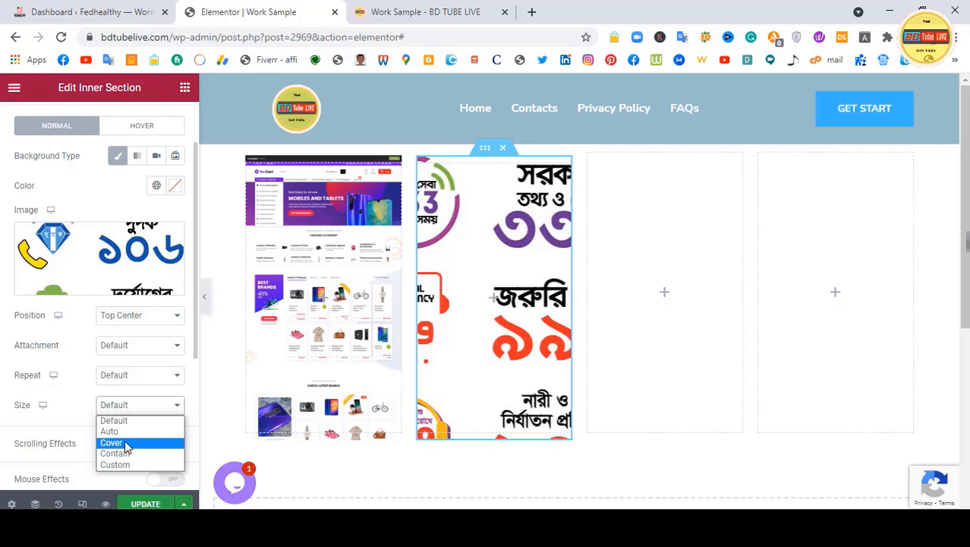
{"action": "left_click", "coordinate": [123, 440]}
{"action": "scroll", "coordinate": [124, 210], "scroll_direction": "up", "scroll_amount": 2}
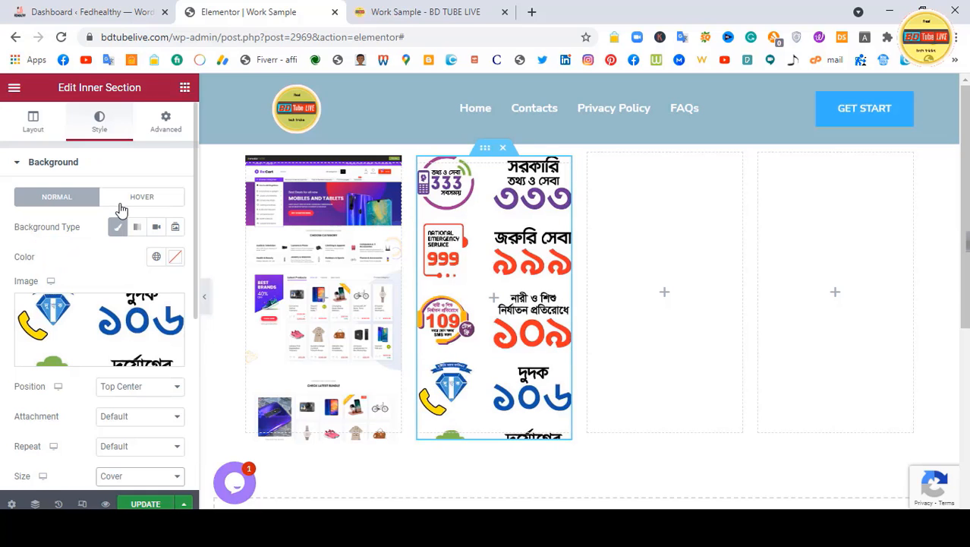
Step: Give the second column's inner section the "Image Smooth Scrolling Effect" custom CSS: ease-in-out transitions (-webkit- 4s, standard 6s) and hover background-position center bottom, all !important
{"action": "left_click", "coordinate": [165, 121]}
{"action": "scroll", "coordinate": [112, 334], "scroll_direction": "down", "scroll_amount": 2}
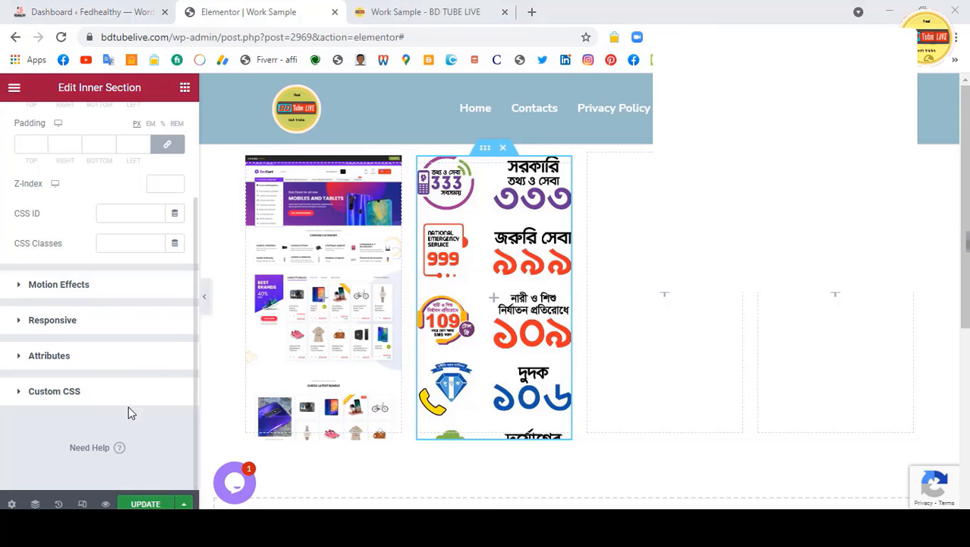
{"action": "left_click", "coordinate": [94, 399]}
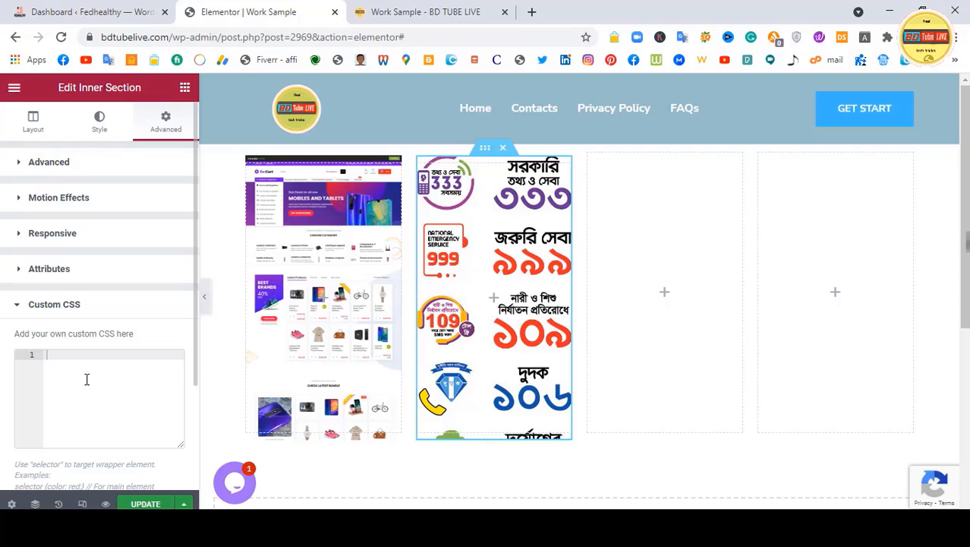
{"action": "type", "text": "/*Image Smooth Scrolling Effect*/ selector{     -webkit-transition: ease-in-out 4s !important;     transition: ease-in-out 6s !important; } selector:hover{     background-position: center bottom !important; }"}
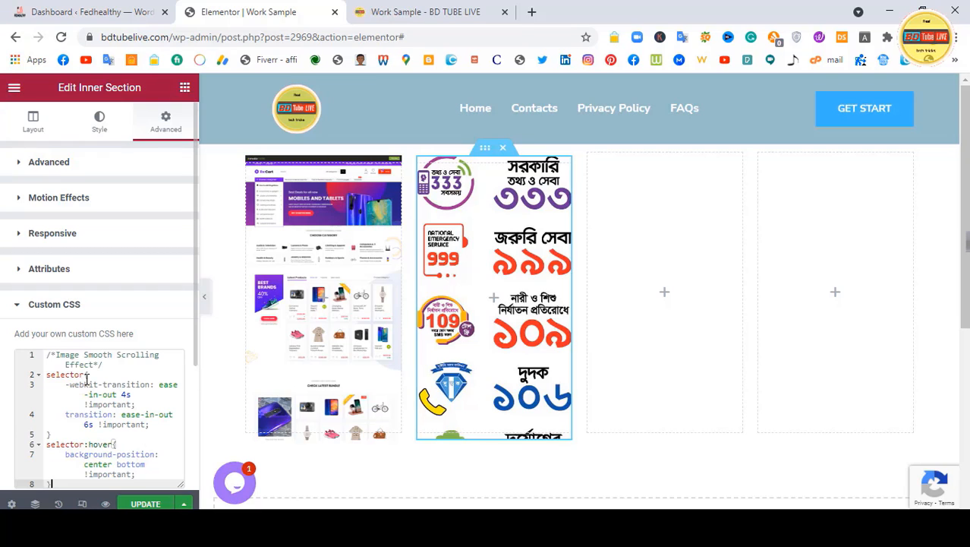
Step: Adjust the standard transition duration in the second inner section's custom CSS, trying 5s and settling on 8s
{"action": "left_click", "coordinate": [89, 426]}
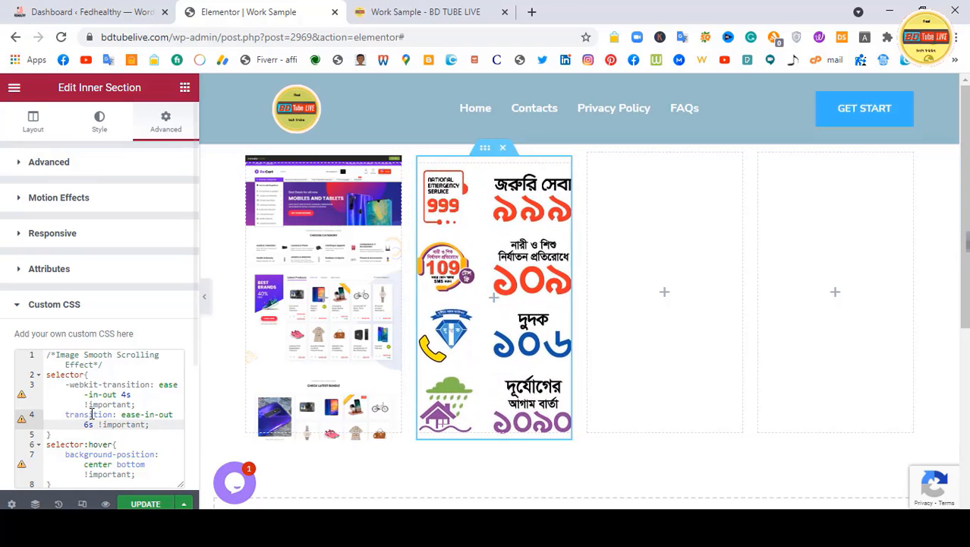
{"action": "key", "text": "BackSpace"}
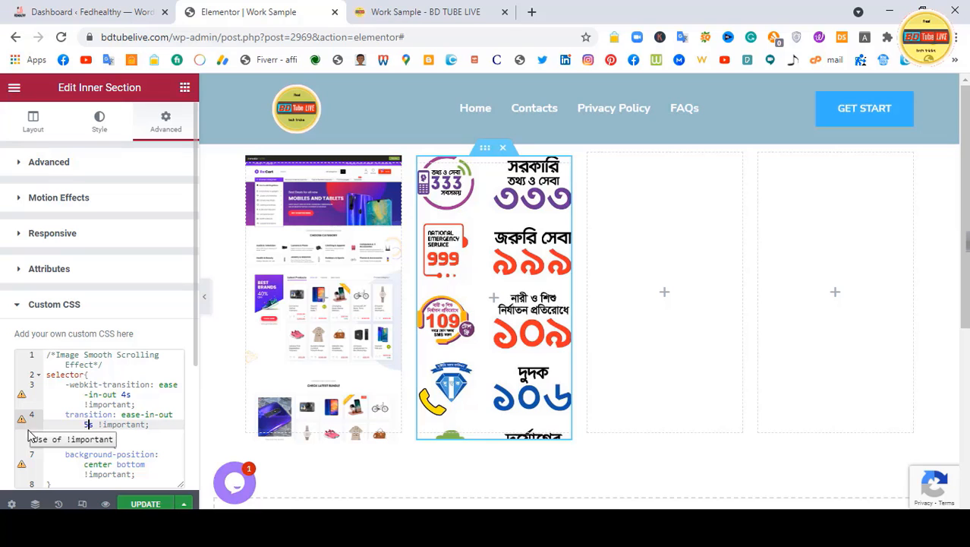
{"action": "left_click", "coordinate": [150, 319]}
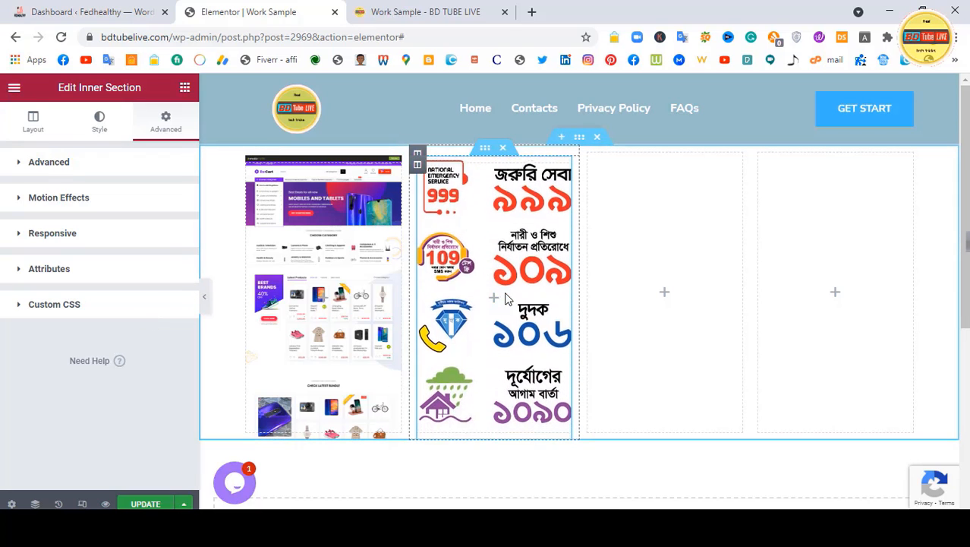
{"action": "left_click", "coordinate": [115, 307]}
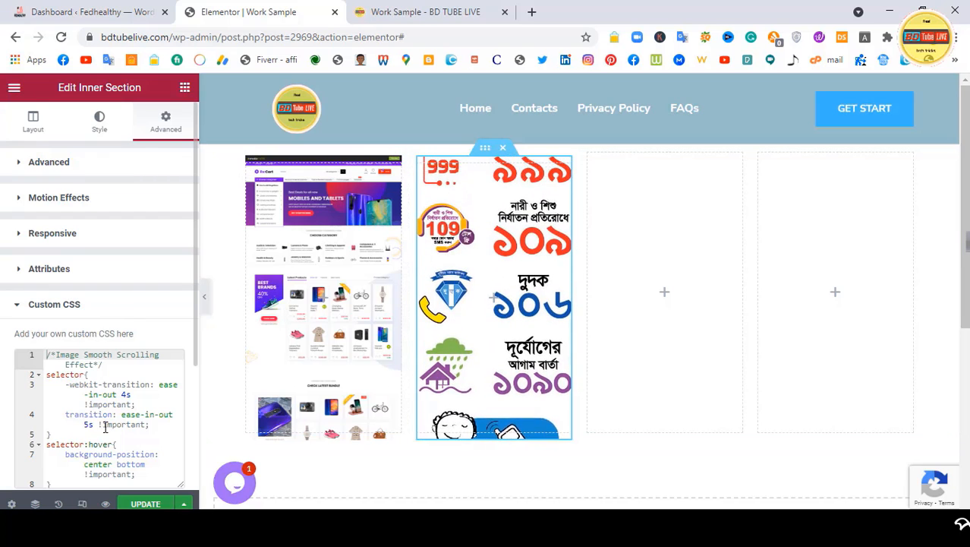
{"action": "double_click", "coordinate": [88, 425]}
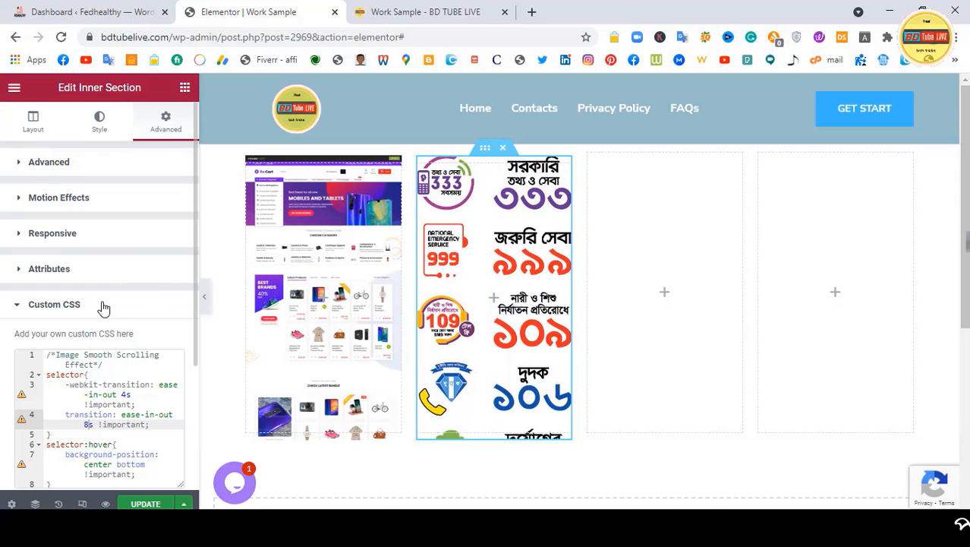
Step: Place an inner section in the third column and delete its second inner column so only one remains
{"action": "left_click", "coordinate": [688, 279]}
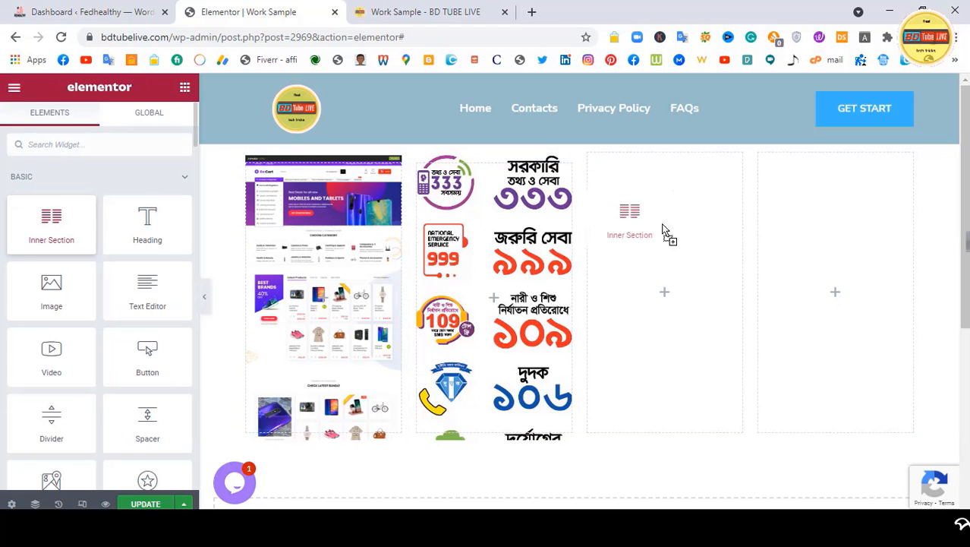
{"action": "left_click_drag", "start_coordinate": [662, 229], "coordinate": [691, 274]}
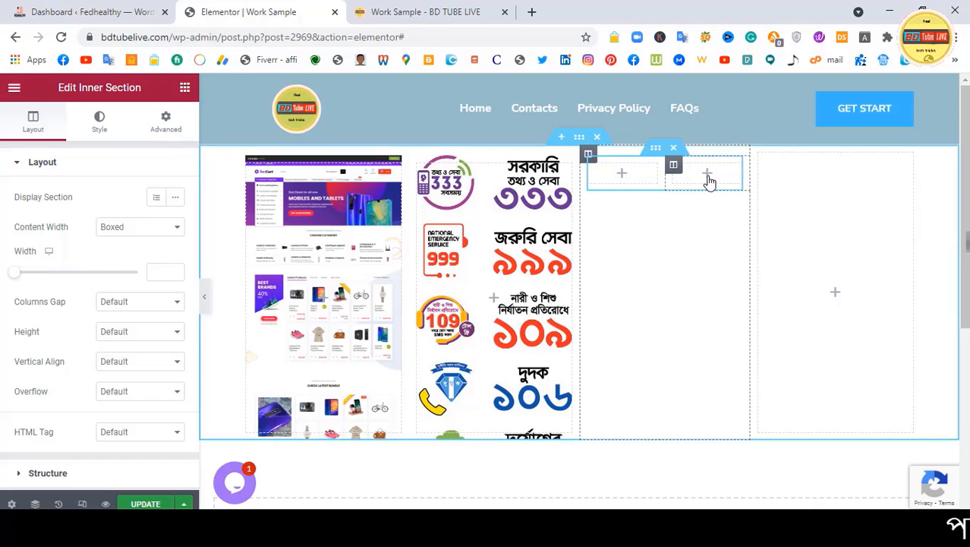
{"action": "right_click", "coordinate": [691, 178]}
{"action": "left_click", "coordinate": [714, 375]}
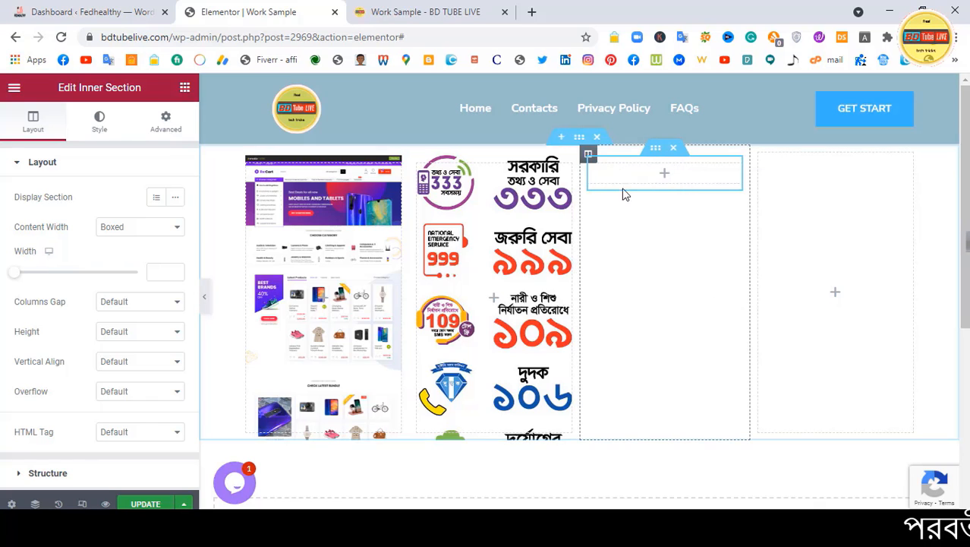
{"action": "left_click", "coordinate": [666, 179]}
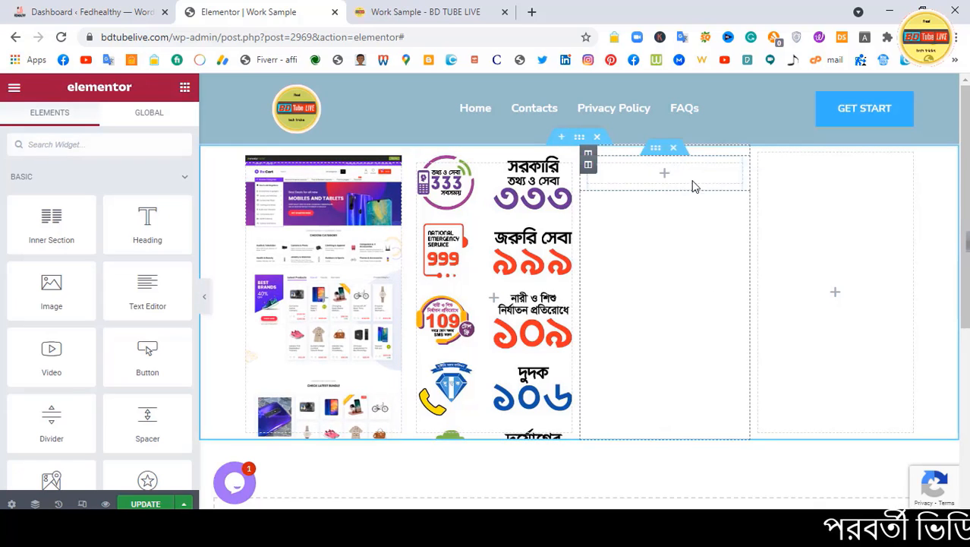
Step: Set the third column's inner section to Min Height and give it Home-BD-TUBE-L.png as Classic background image
{"action": "left_click", "coordinate": [653, 152]}
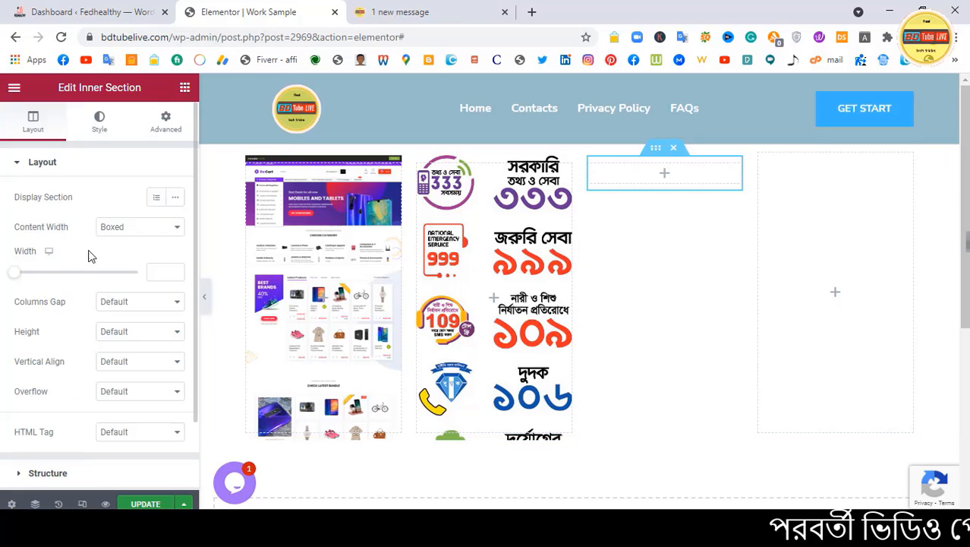
{"action": "left_click", "coordinate": [126, 334]}
{"action": "left_click", "coordinate": [133, 369]}
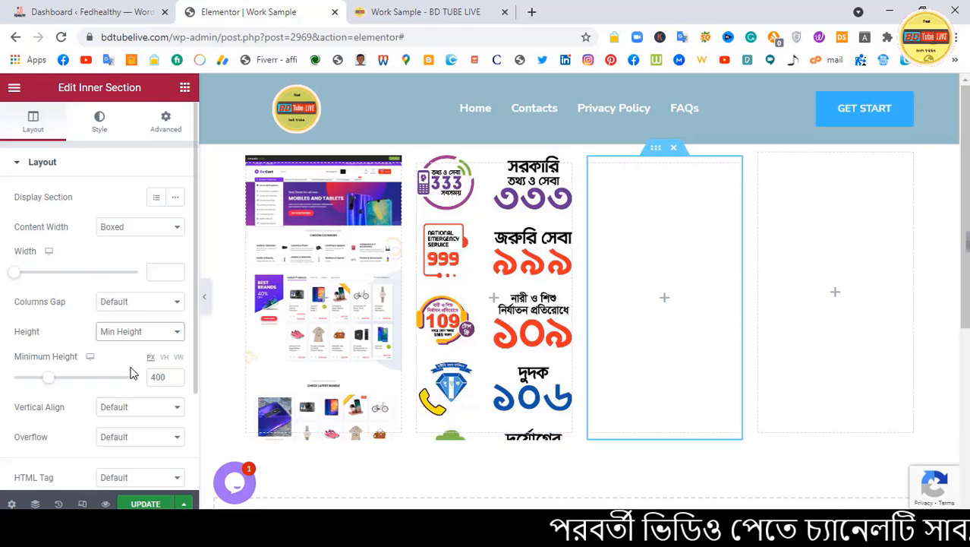
{"action": "left_click", "coordinate": [99, 123]}
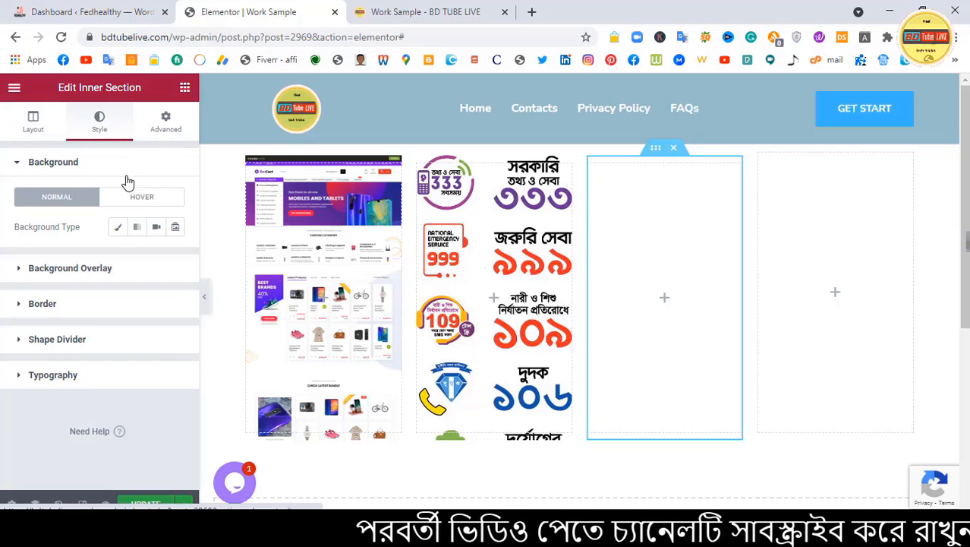
{"action": "left_click", "coordinate": [113, 230]}
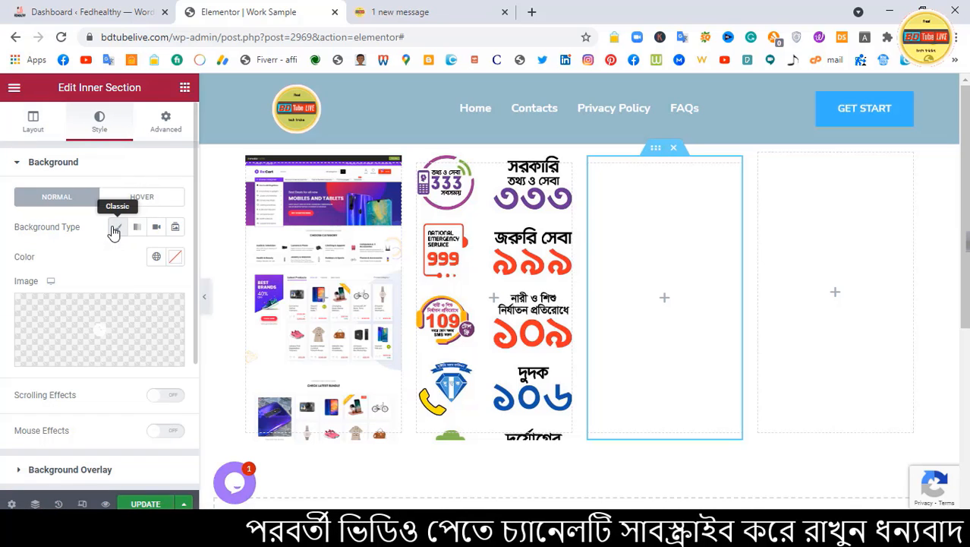
{"action": "left_click", "coordinate": [104, 355]}
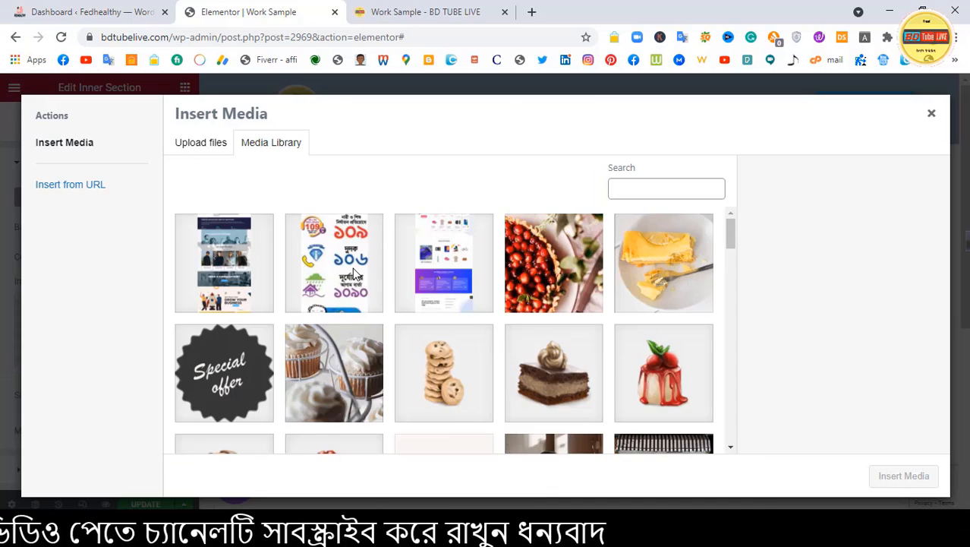
{"action": "left_click", "coordinate": [224, 275]}
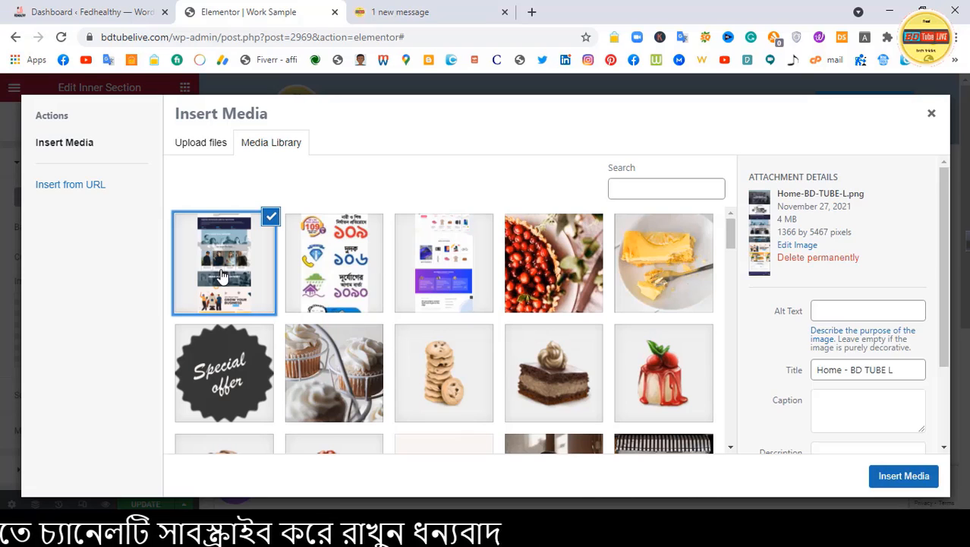
{"action": "left_click", "coordinate": [902, 476]}
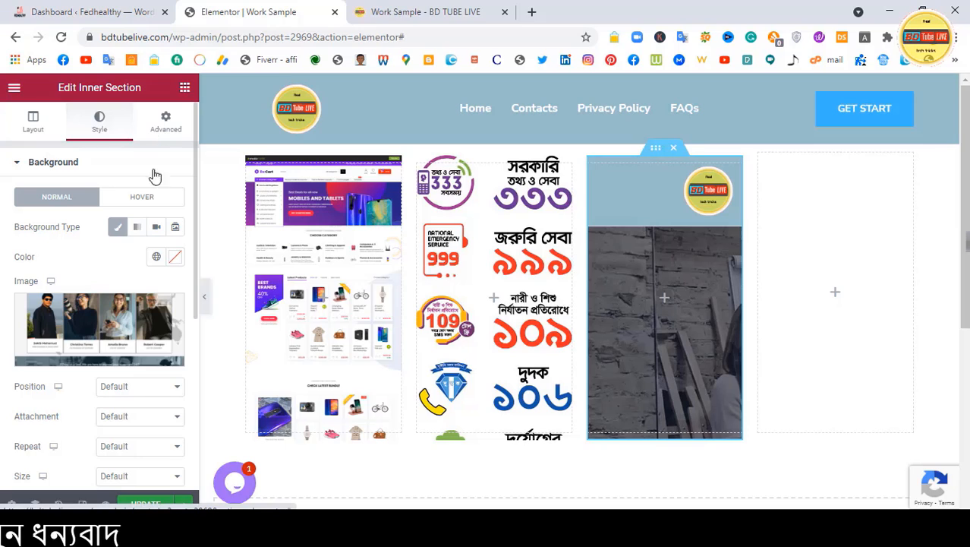
Step: Set the third column's inner section background image to Top Center position and Cover size
{"action": "left_click", "coordinate": [131, 389]}
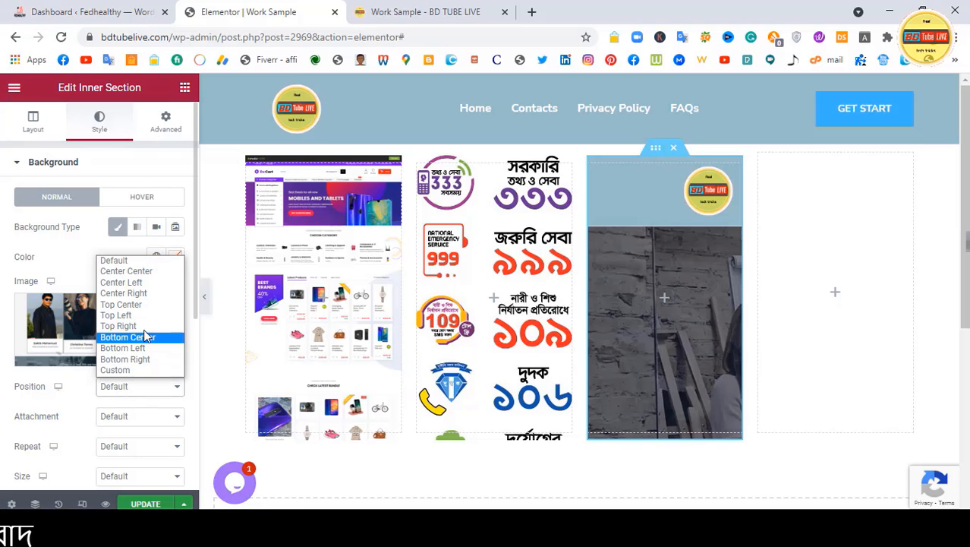
{"action": "left_click", "coordinate": [146, 305]}
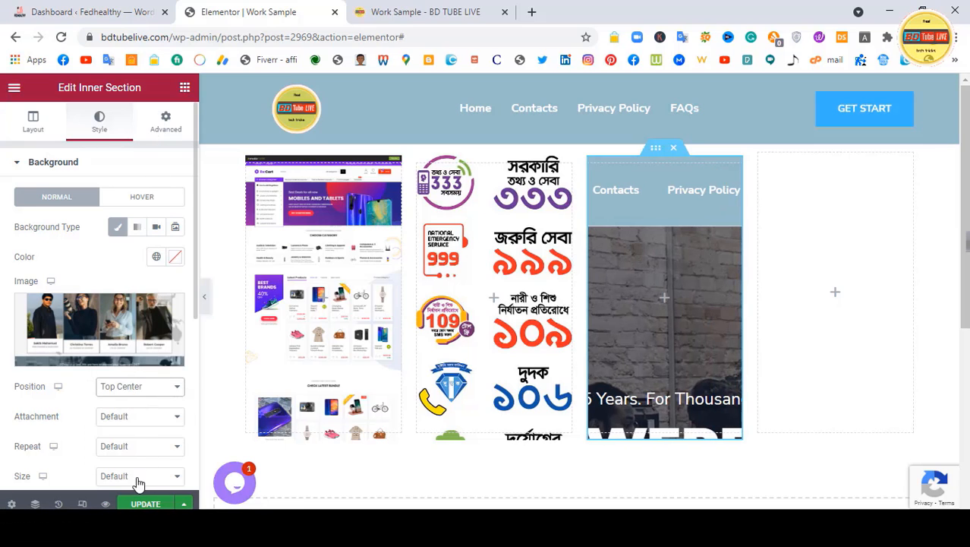
{"action": "left_click", "coordinate": [137, 477]}
{"action": "left_click", "coordinate": [113, 439]}
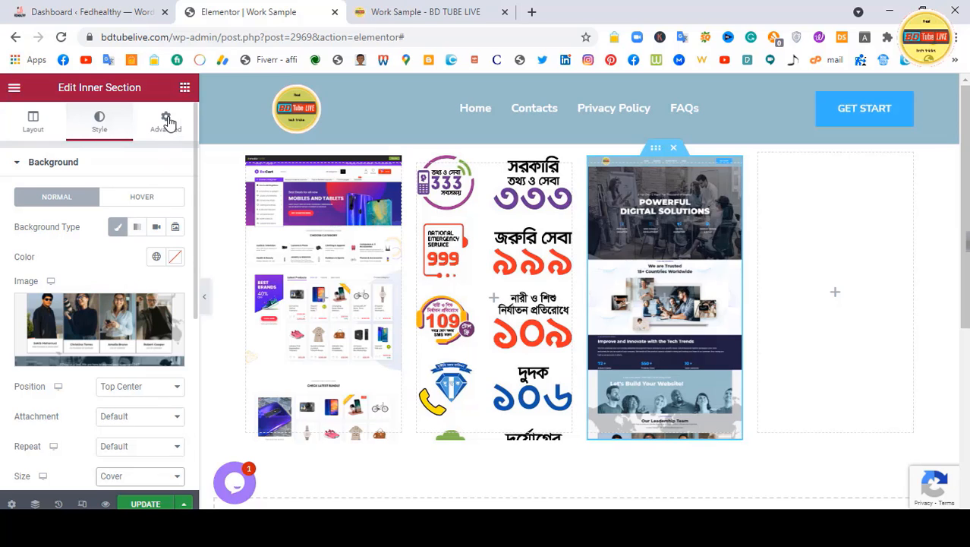
Step: Give the third inner section the "Image Smooth Scrolling Effect" custom CSS: ease-in-out transitions (-webkit- 4s, standard 6s) and hover background-position center bottom, all !important
{"action": "left_click", "coordinate": [167, 122]}
{"action": "scroll", "coordinate": [98, 360], "scroll_direction": "down", "scroll_amount": 2}
{"action": "left_click", "coordinate": [54, 391]}
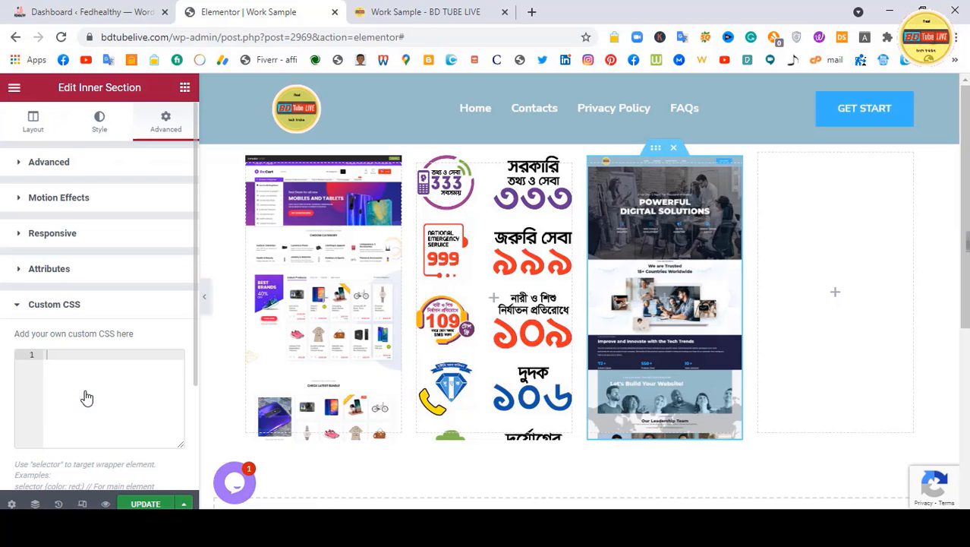
{"action": "type", "text": "/*Image Smooth Scrolling Effect*/ selector{     -webkit-transition: ease-in-out 4s !important;     transition: ease-in-out 6s !important; } selector:hover{     background-position: center bottom !important; }"}
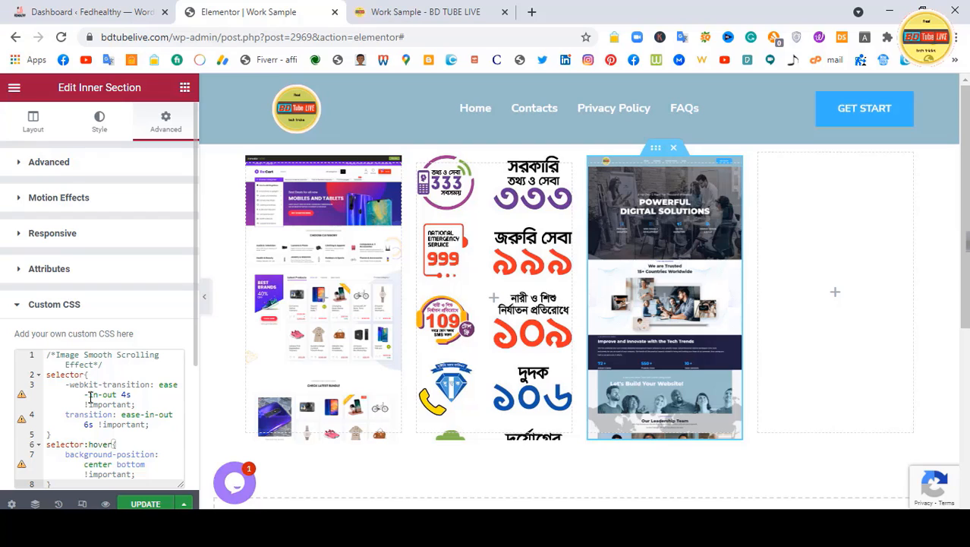
Step: Place an inner section in the empty fourth column and delete one of its two inner columns
{"action": "left_click", "coordinate": [867, 287]}
{"action": "left_click_drag", "start_coordinate": [58, 230], "coordinate": [866, 299]}
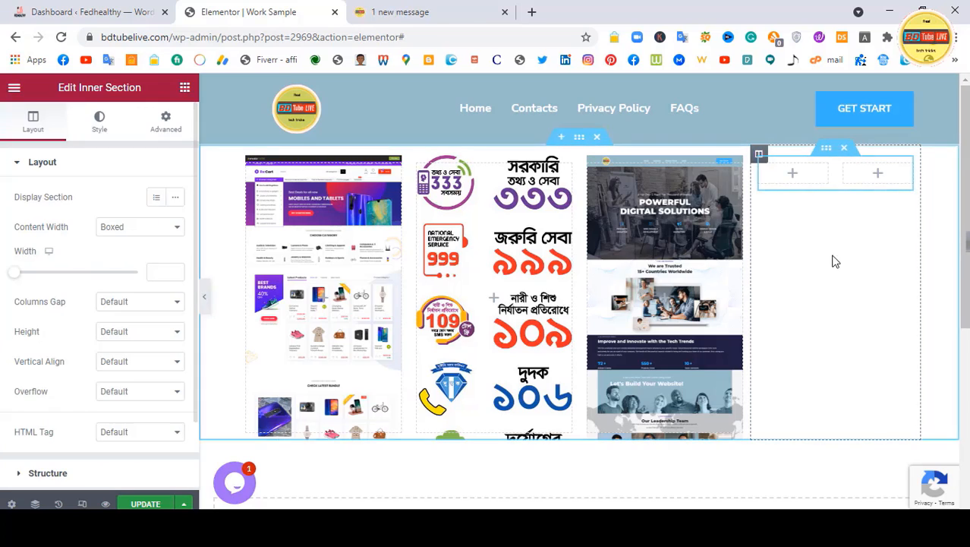
{"action": "right_click", "coordinate": [806, 173]}
{"action": "left_click", "coordinate": [829, 374]}
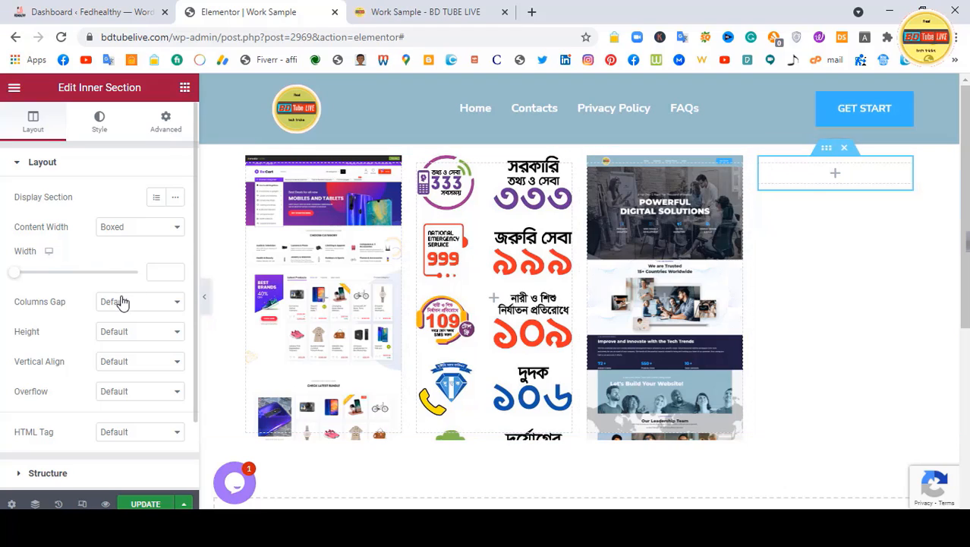
Step: Set the fourth column's inner section to Min Height and give it REHub-Multi-Ve.png as Classic background image
{"action": "left_click", "coordinate": [131, 334]}
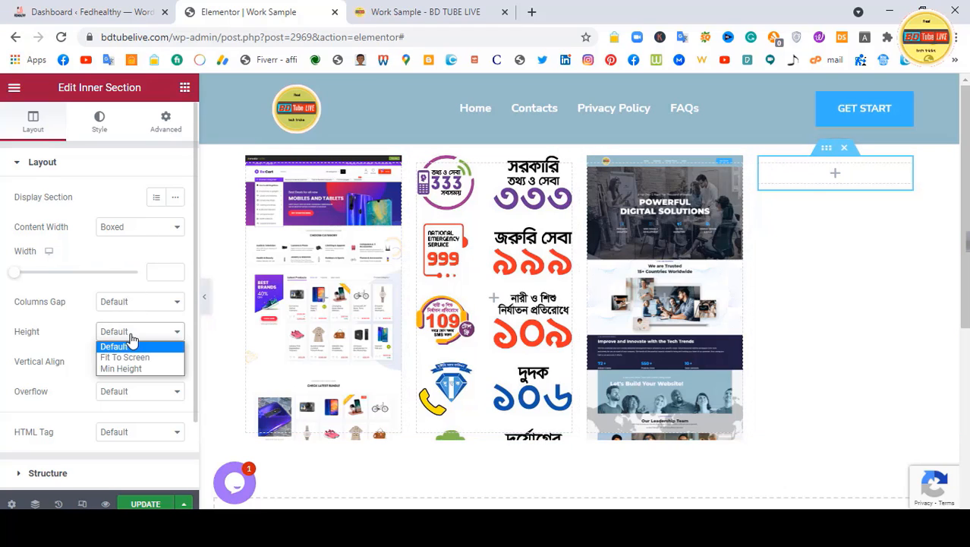
{"action": "left_click", "coordinate": [135, 368]}
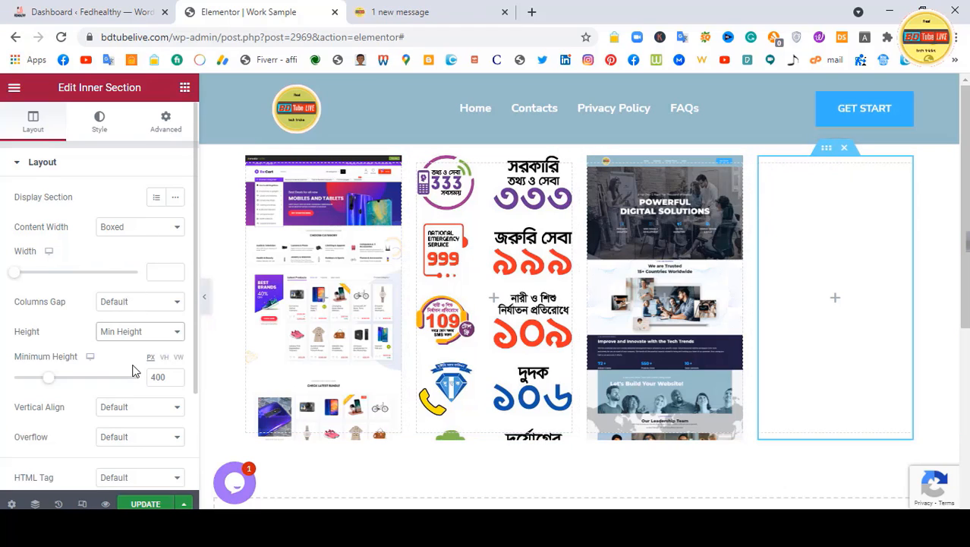
{"action": "left_click", "coordinate": [101, 125]}
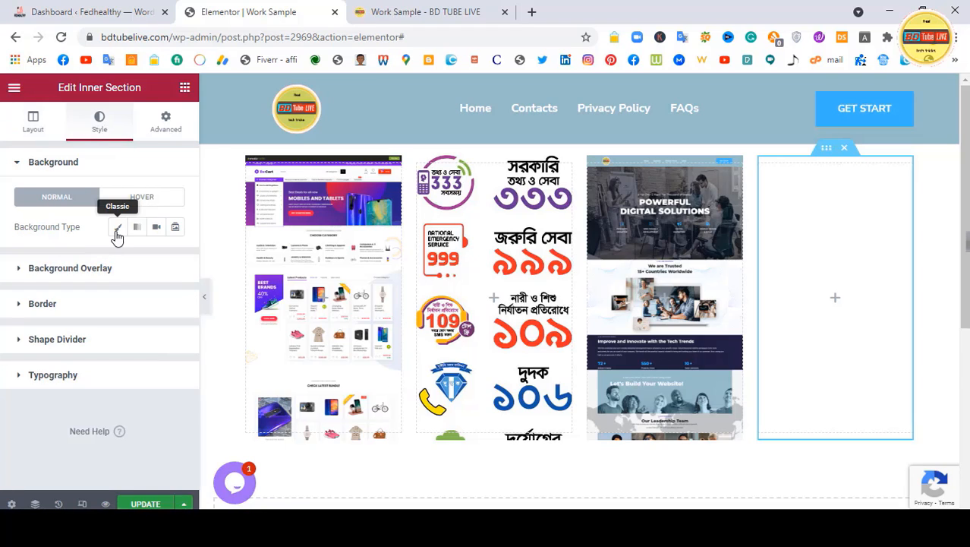
{"action": "left_click", "coordinate": [117, 236]}
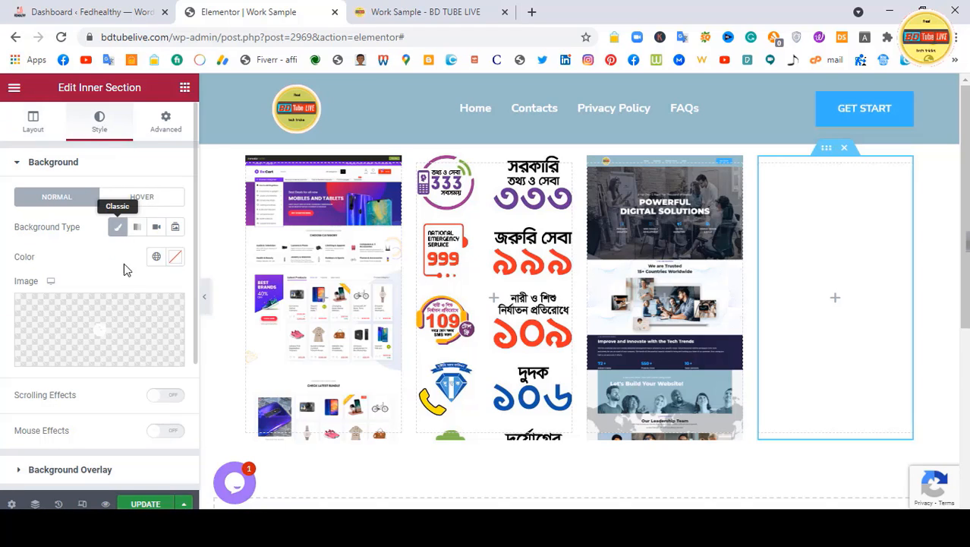
{"action": "left_click", "coordinate": [116, 357]}
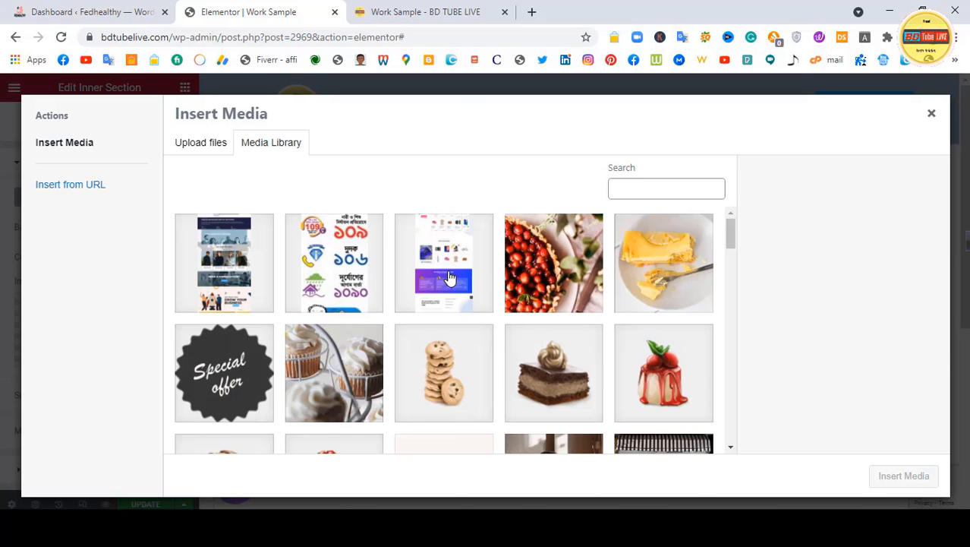
{"action": "left_click", "coordinate": [450, 278]}
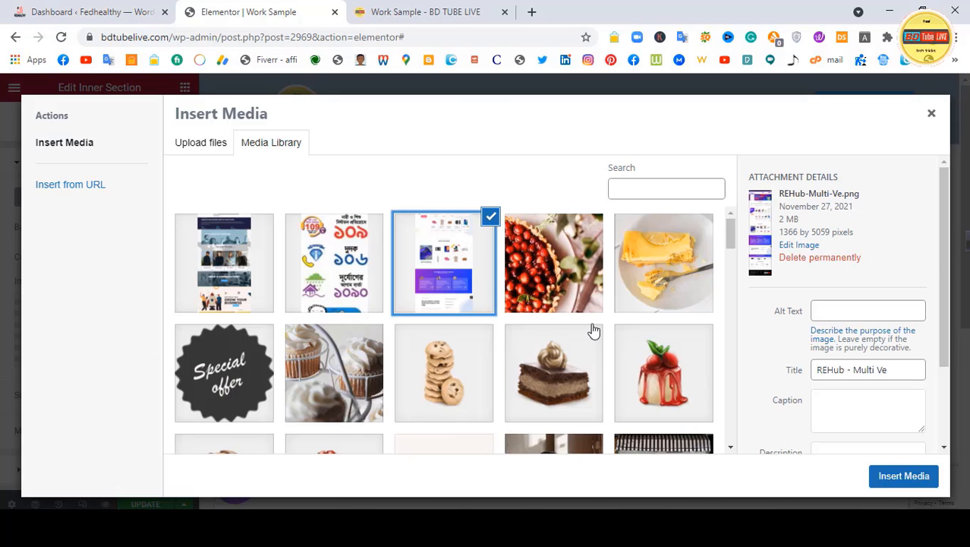
{"action": "left_click", "coordinate": [904, 476]}
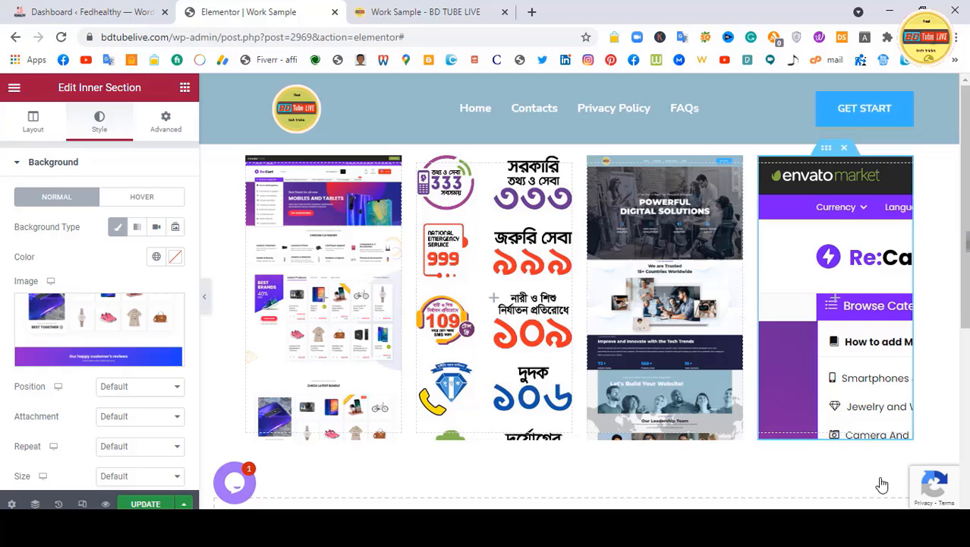
Step: Set the fourth column's inner section background image to Top Center position and Cover size
{"action": "left_click", "coordinate": [122, 388]}
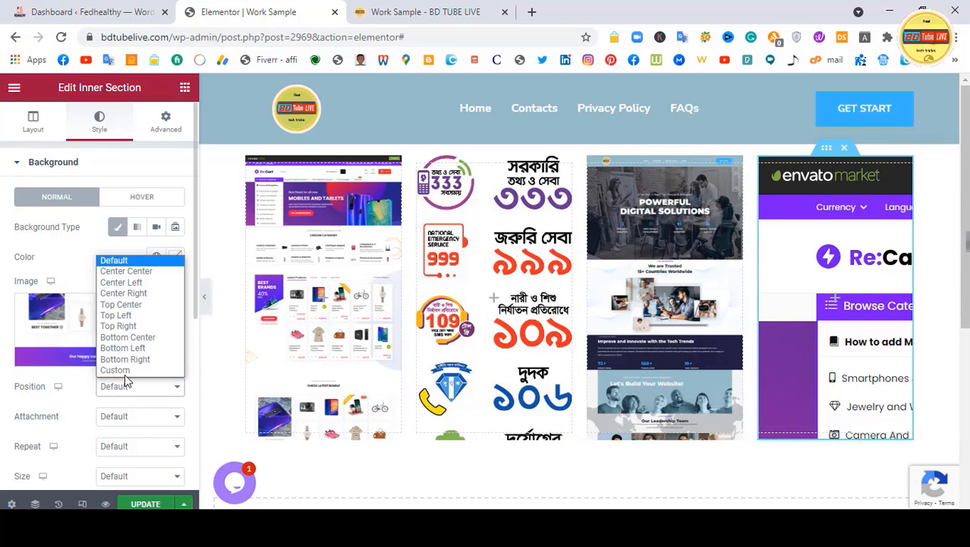
{"action": "left_click", "coordinate": [130, 307]}
{"action": "left_click", "coordinate": [135, 476]}
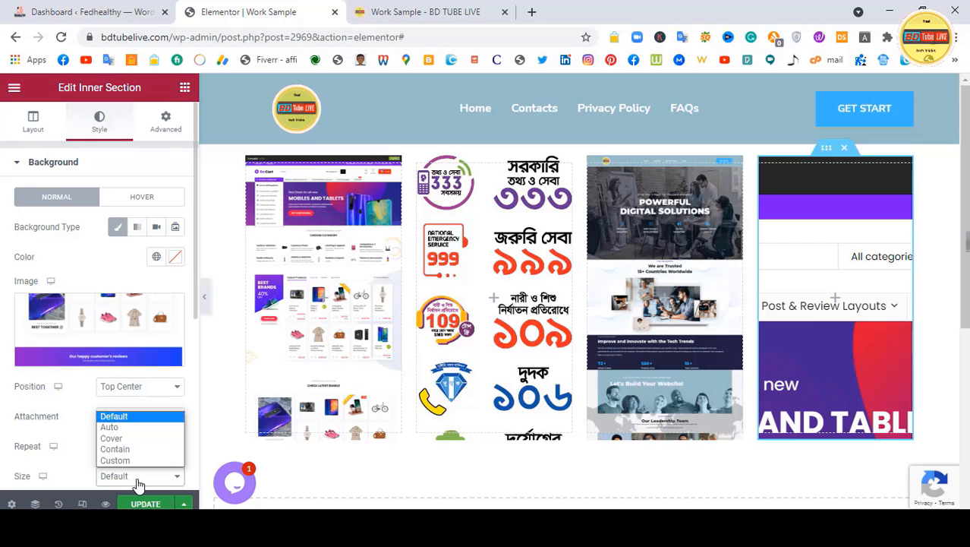
{"action": "left_click", "coordinate": [115, 439]}
{"action": "scroll", "coordinate": [86, 439], "scroll_direction": "down", "scroll_amount": 2}
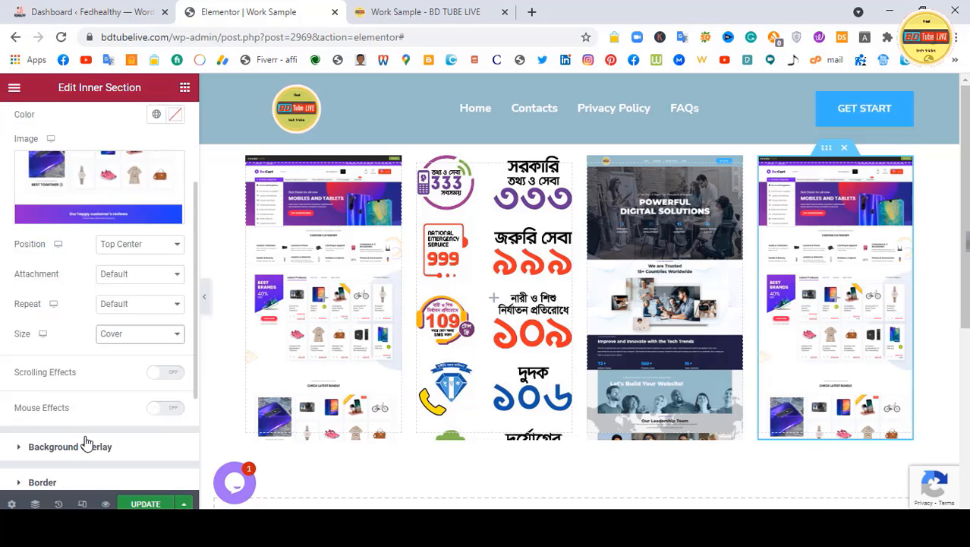
{"action": "scroll", "coordinate": [84, 437], "scroll_direction": "up", "scroll_amount": 1}
{"action": "scroll", "coordinate": [84, 439], "scroll_direction": "up", "scroll_amount": 2}
Step: Give the fourth inner section the "Image Smooth Scrolling Effect" custom CSS: ease-in-out transitions (-webkit- 4s, standard 6s) and hover background-position center bottom, all !important
{"action": "left_click", "coordinate": [165, 127]}
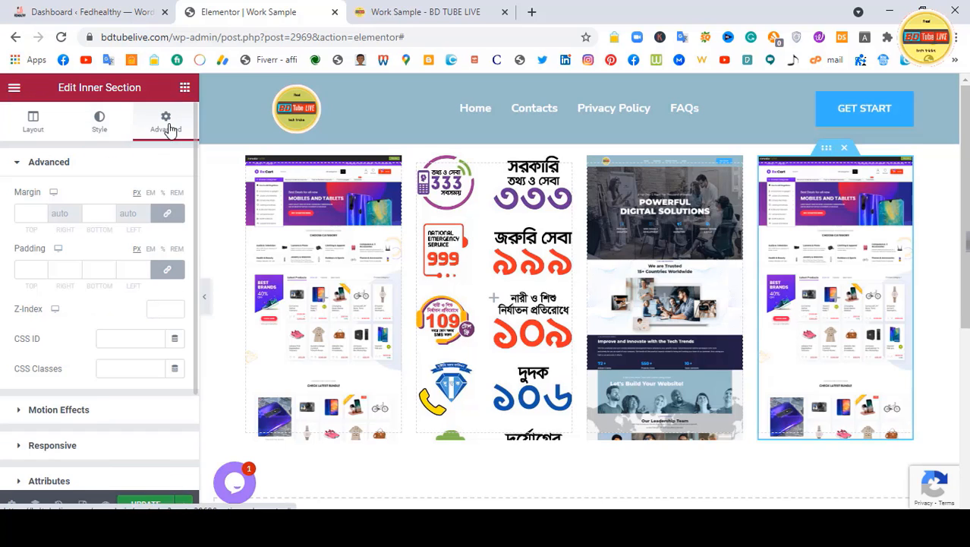
{"action": "scroll", "coordinate": [97, 410], "scroll_direction": "down", "scroll_amount": 1}
{"action": "scroll", "coordinate": [98, 410], "scroll_direction": "down", "scroll_amount": 1}
{"action": "left_click", "coordinate": [76, 390]}
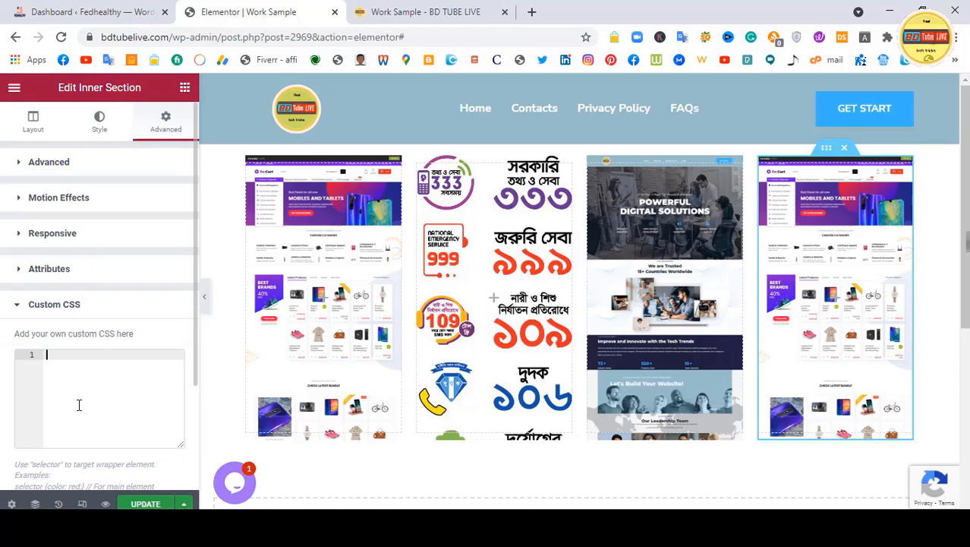
{"action": "type", "text": "/*Image Smooth Scrolling Effect*/ selector{     -webkit-transition: ease-in-out 4s !important;     transition: ease-in-out 6s !important; } selector:hover{     background-position: center bottom !important; }"}
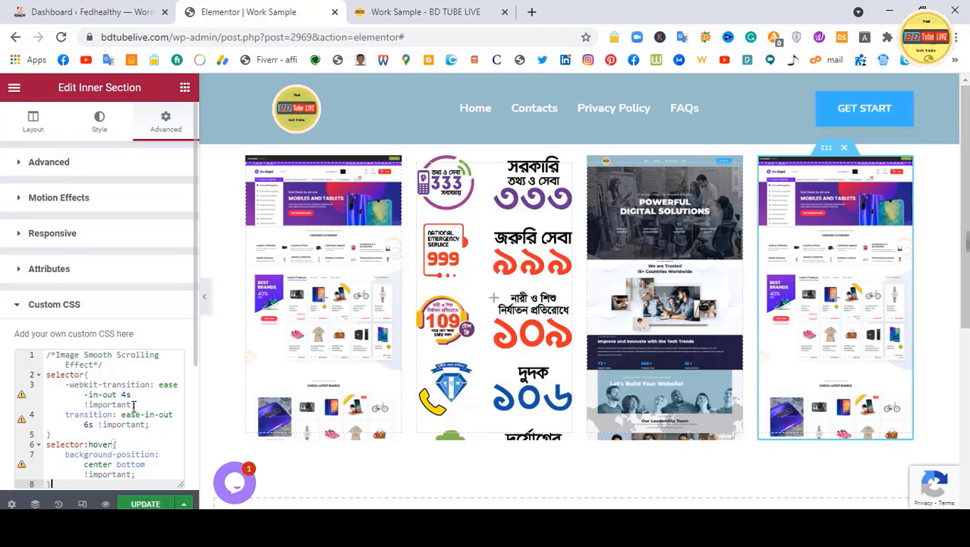
Step: Set the -webkit-transition duration to 2s in the fourth inner section's custom CSS and update the page
{"action": "left_click", "coordinate": [88, 424]}
{"action": "mouse_move", "coordinate": [850, 294]}
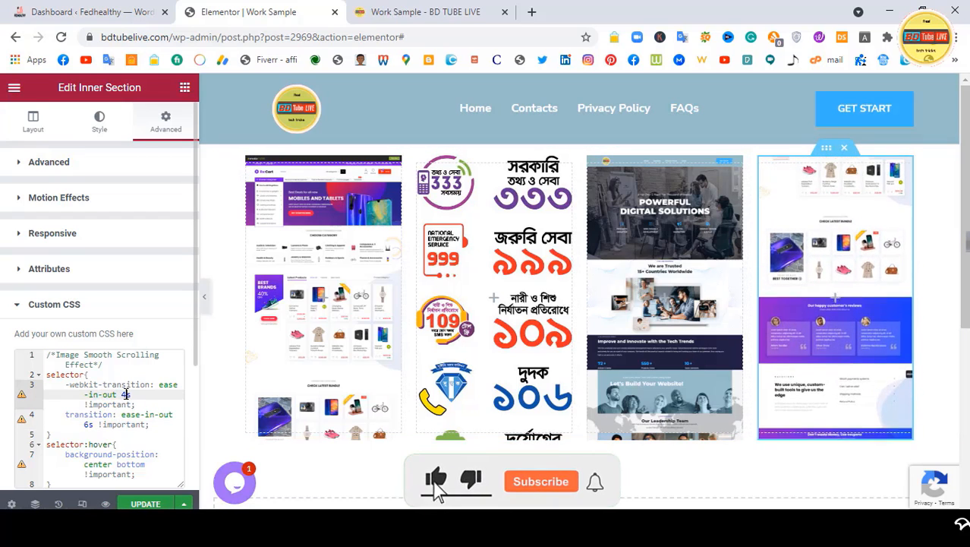
{"action": "key", "text": "BackSpace"}
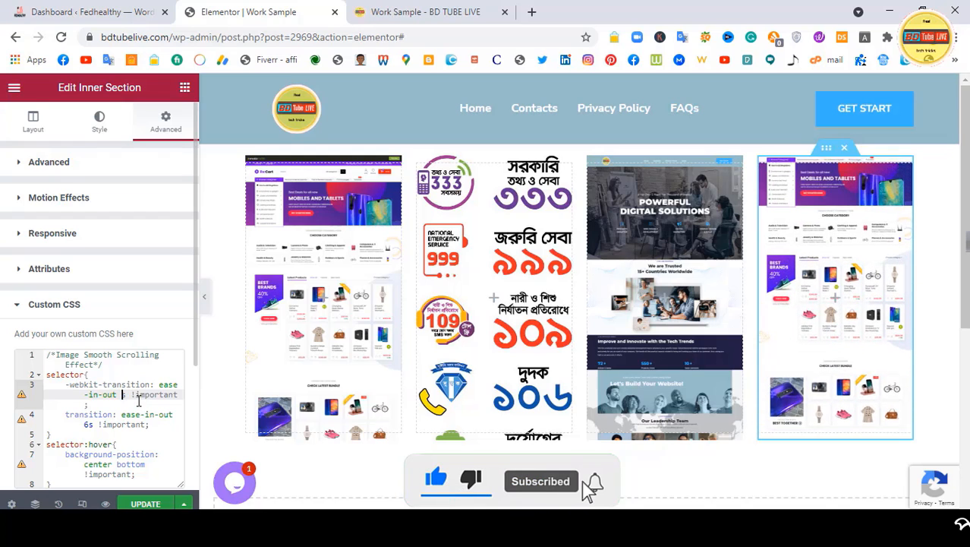
{"action": "type", "text": "2"}
{"action": "left_click", "coordinate": [163, 310]}
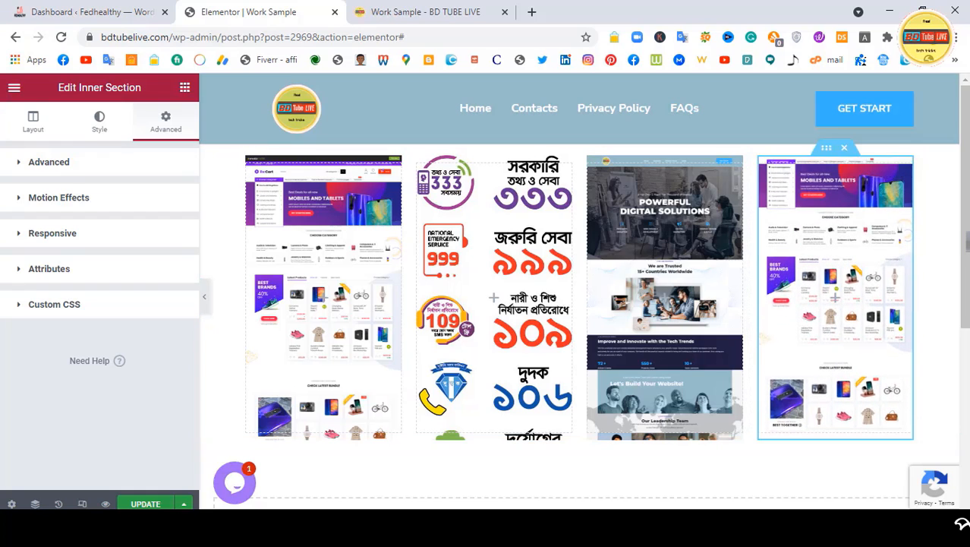
{"action": "left_click", "coordinate": [110, 309]}
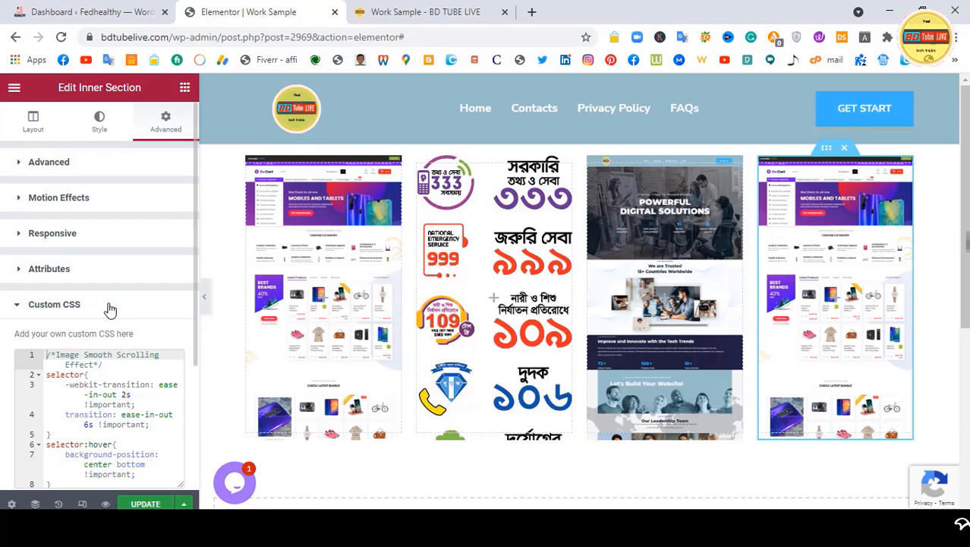
{"action": "scroll", "coordinate": [129, 383], "scroll_direction": "down", "scroll_amount": 1}
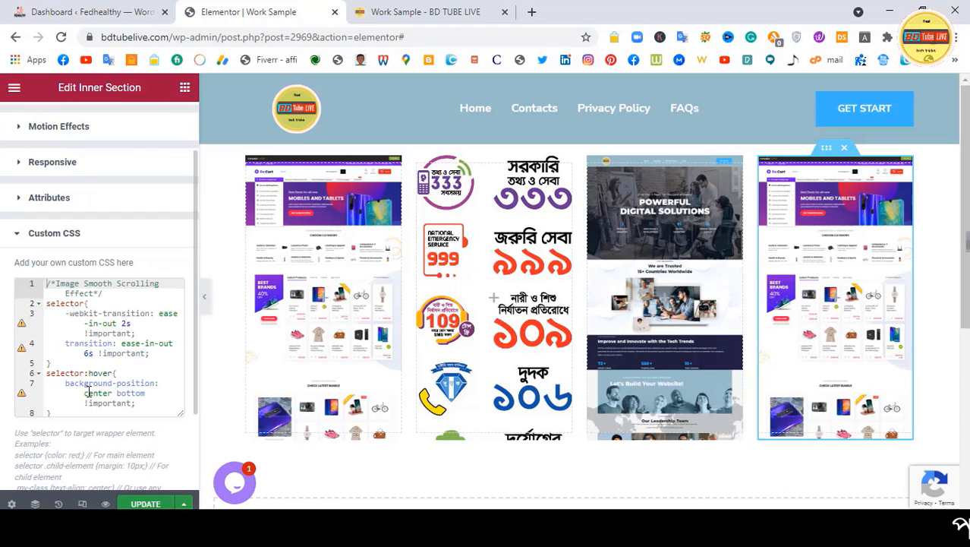
{"action": "scroll", "coordinate": [90, 355], "scroll_direction": "up", "scroll_amount": 1}
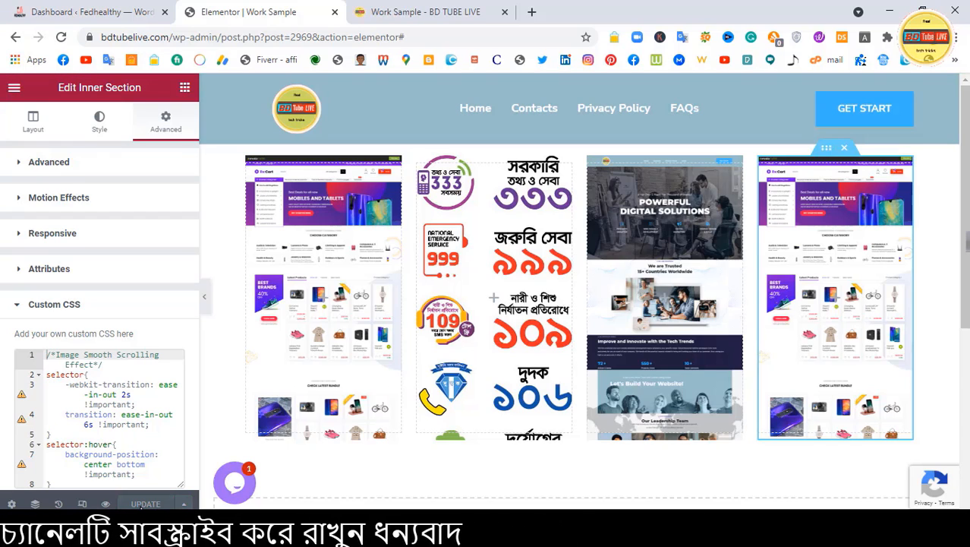
Step: Reload the published Work Sample page to check its four image columns, and return to the page editor
{"action": "left_click", "coordinate": [445, 9]}
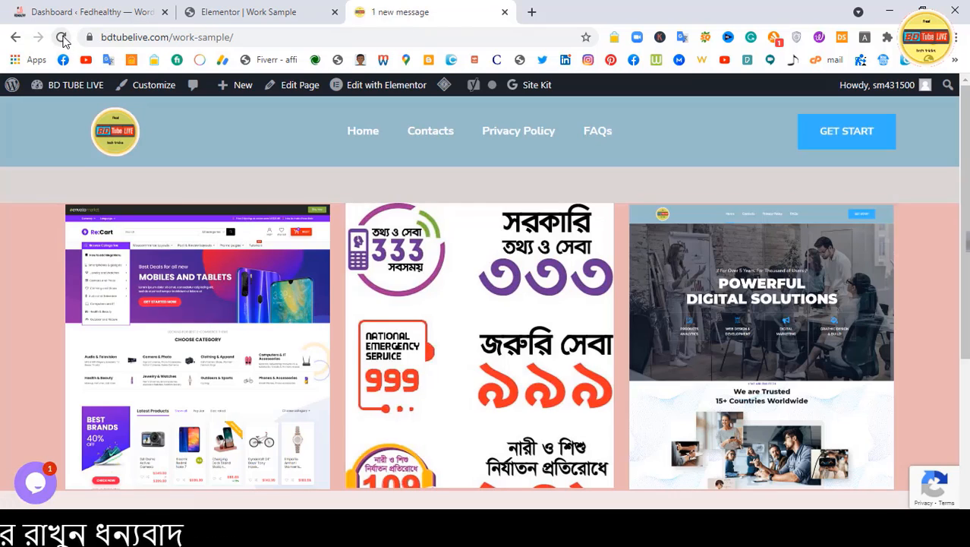
{"action": "left_click", "coordinate": [61, 37]}
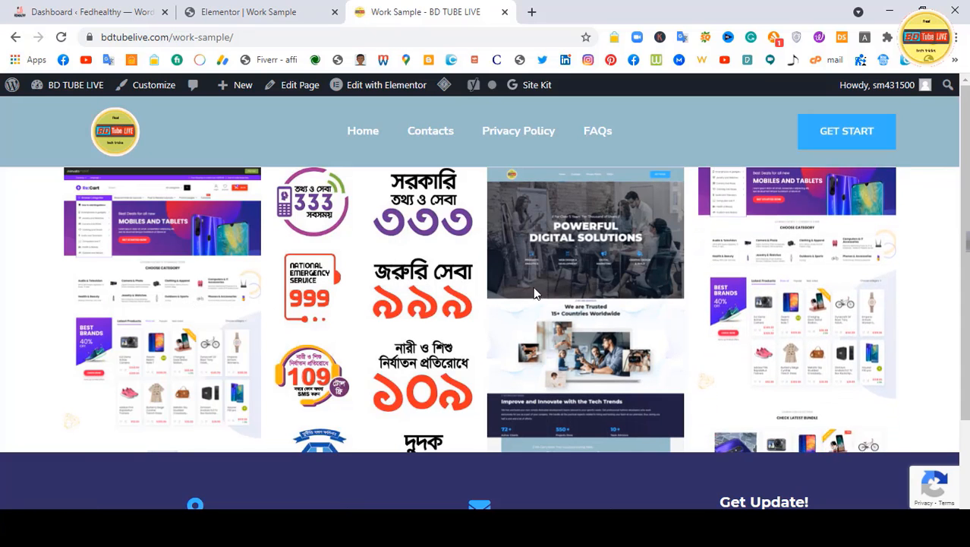
{"action": "left_click", "coordinate": [258, 9]}
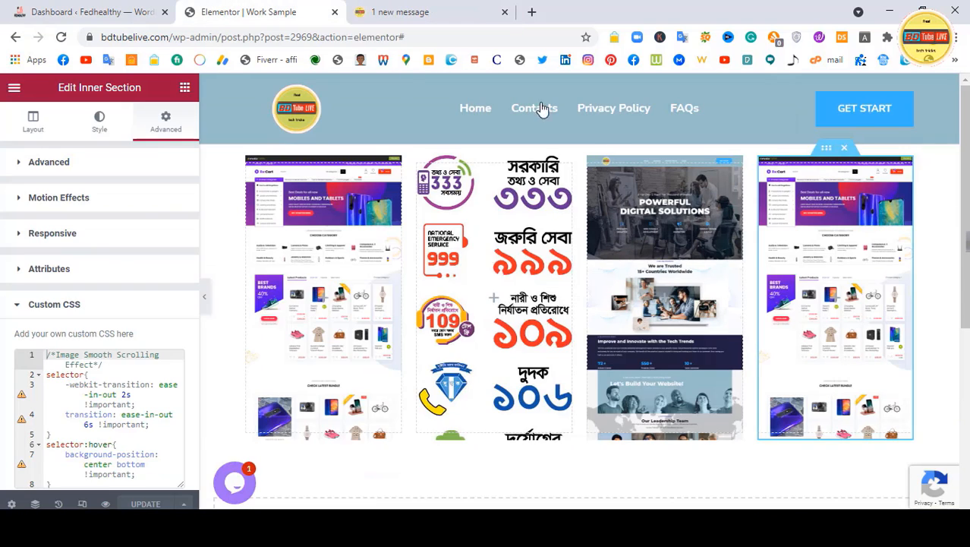
Step: Give the outer section holding the four columns a Classic background color of about #695555 and update the page
{"action": "left_click", "coordinate": [578, 139]}
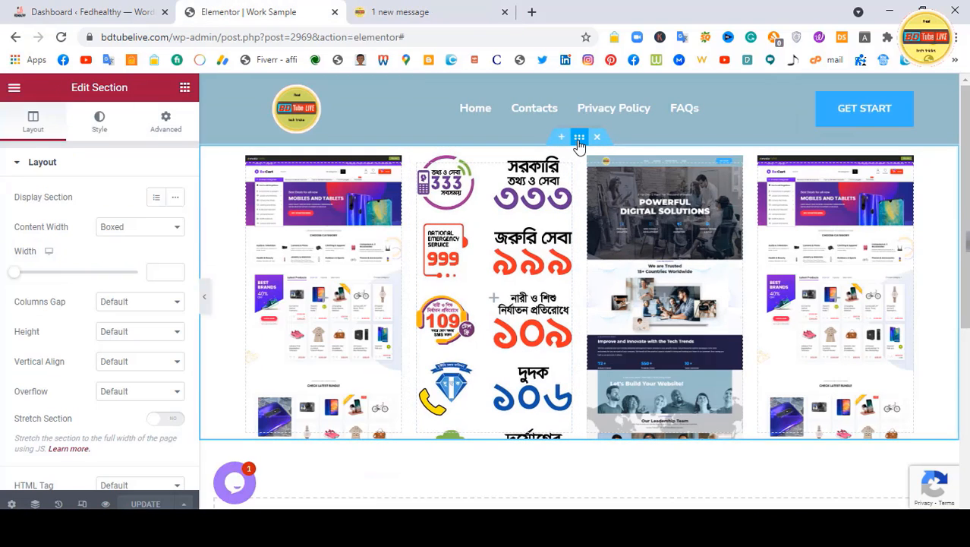
{"action": "left_click", "coordinate": [100, 126]}
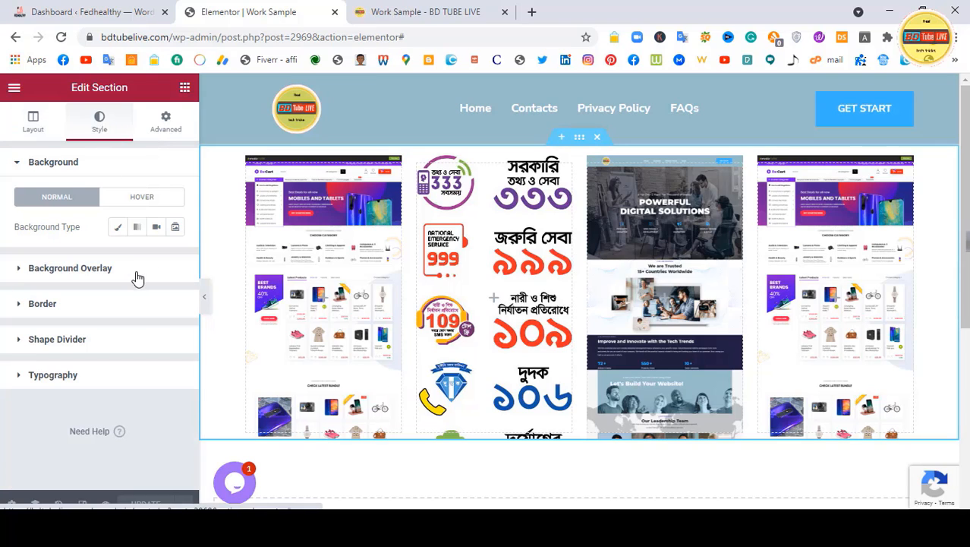
{"action": "left_click", "coordinate": [115, 230]}
{"action": "left_click", "coordinate": [176, 258]}
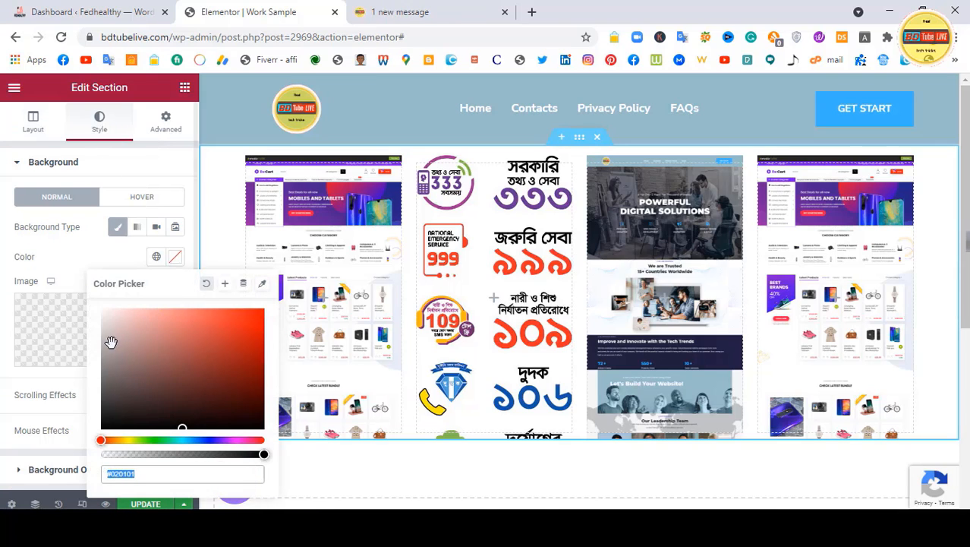
{"action": "left_click_drag", "start_coordinate": [126, 355], "coordinate": [138, 380]}
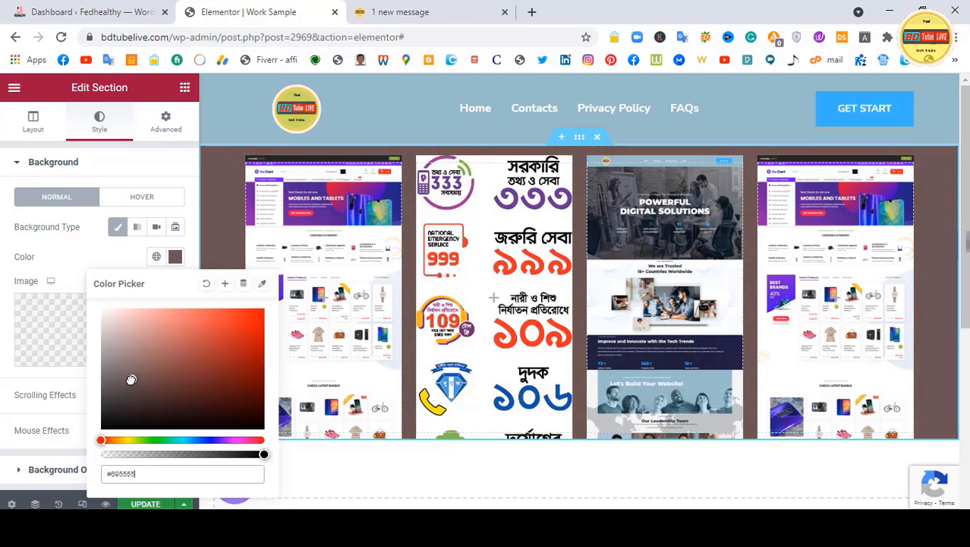
{"action": "left_click", "coordinate": [118, 173]}
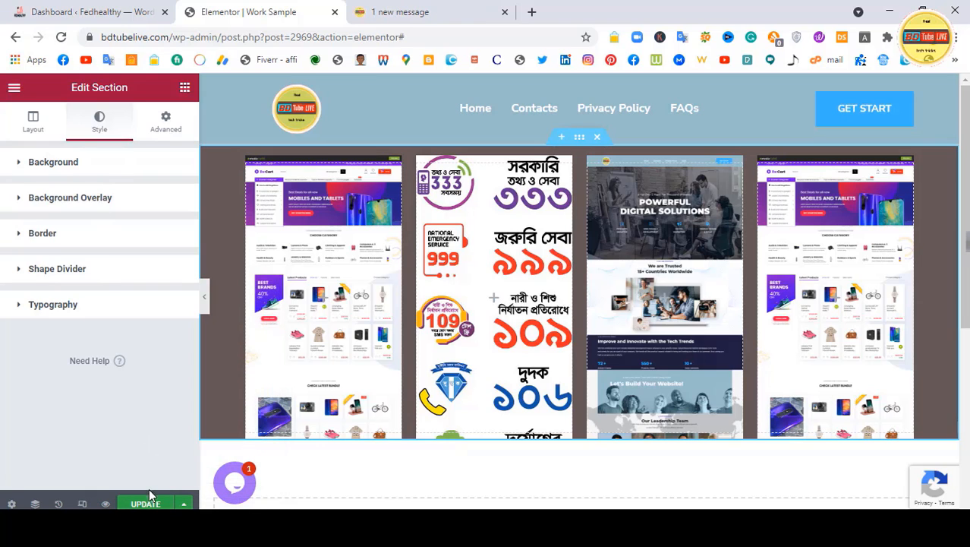
{"action": "left_click", "coordinate": [144, 504]}
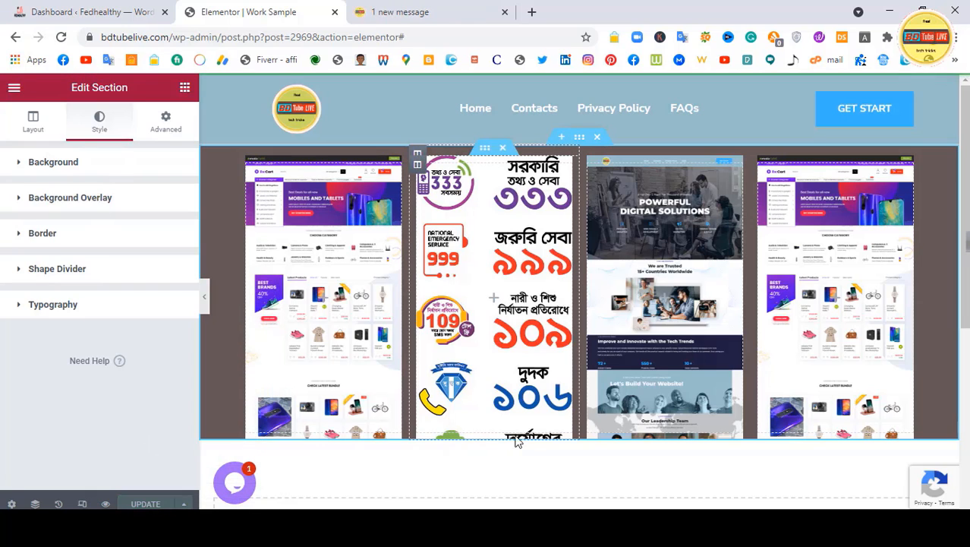
Step: Add a new single-column section below the section holding the four image columns
{"action": "scroll", "coordinate": [555, 464], "scroll_direction": "down", "scroll_amount": 2}
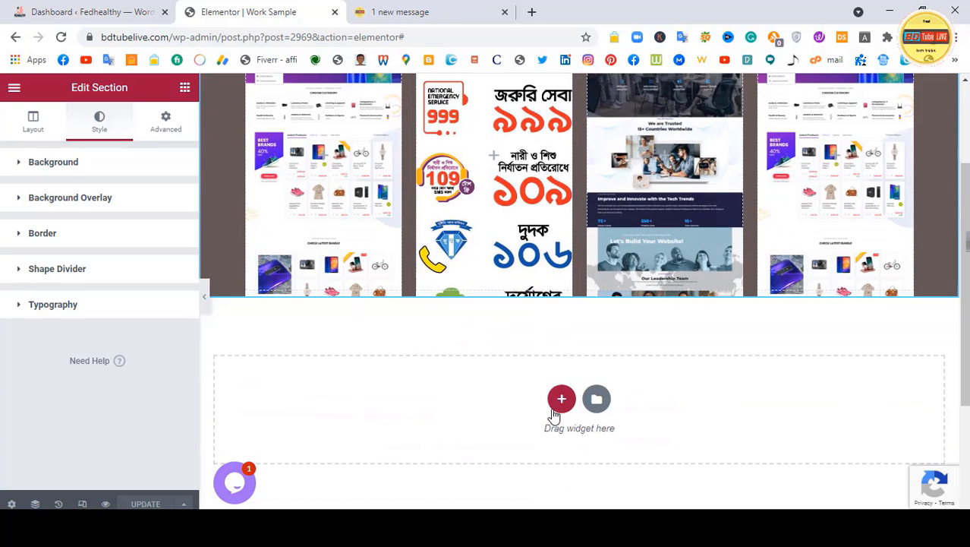
{"action": "scroll", "coordinate": [514, 411], "scroll_direction": "up", "scroll_amount": 2}
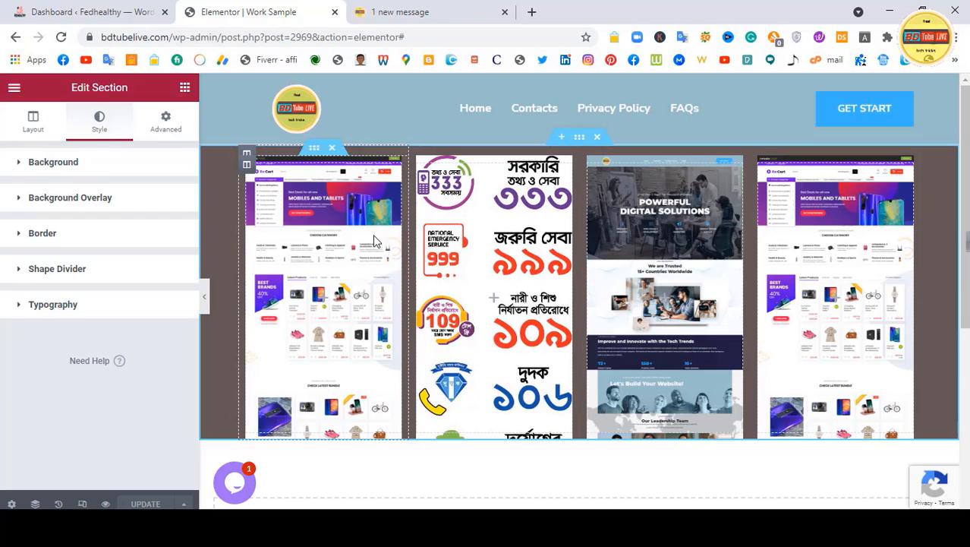
{"action": "scroll", "coordinate": [330, 304], "scroll_direction": "down", "scroll_amount": 1}
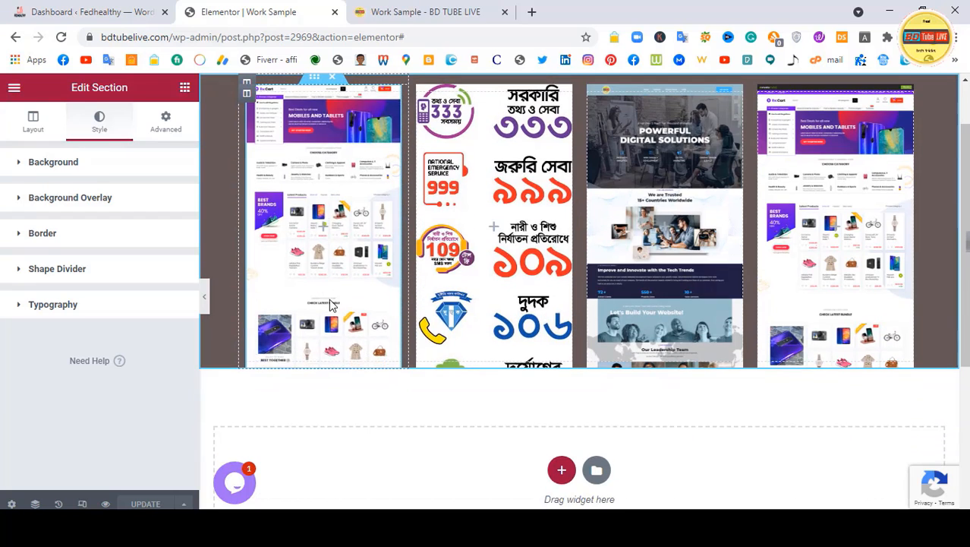
{"action": "left_click", "coordinate": [561, 470]}
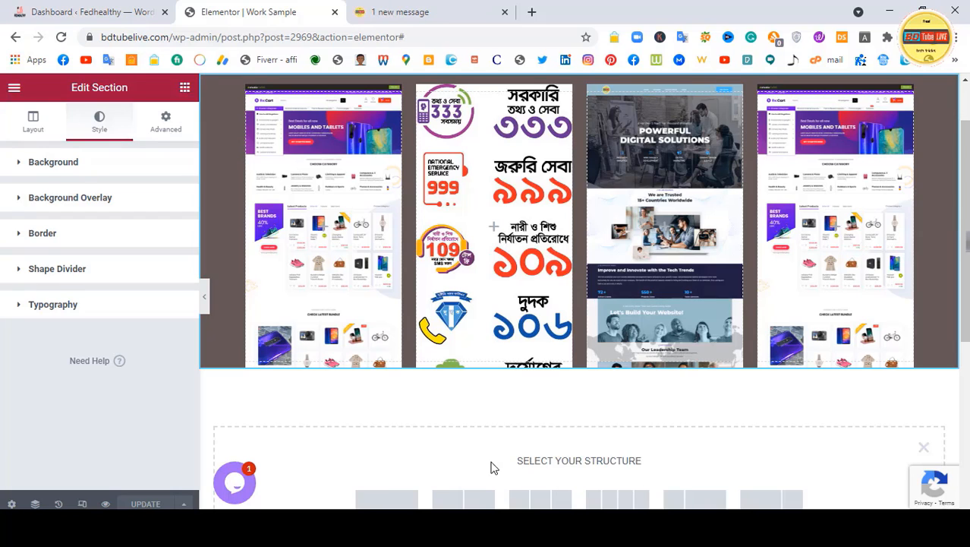
{"action": "scroll", "coordinate": [437, 451], "scroll_direction": "down", "scroll_amount": 1}
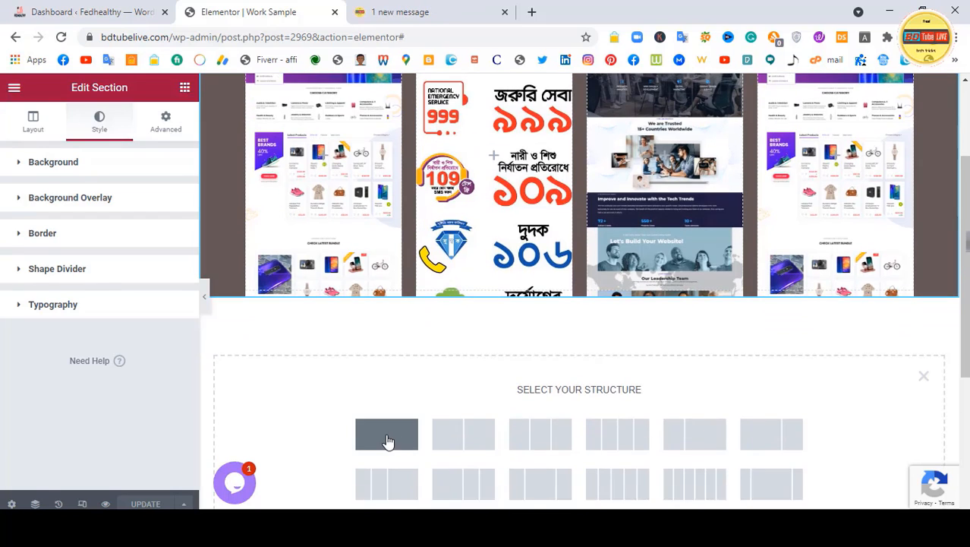
{"action": "left_click", "coordinate": [387, 442]}
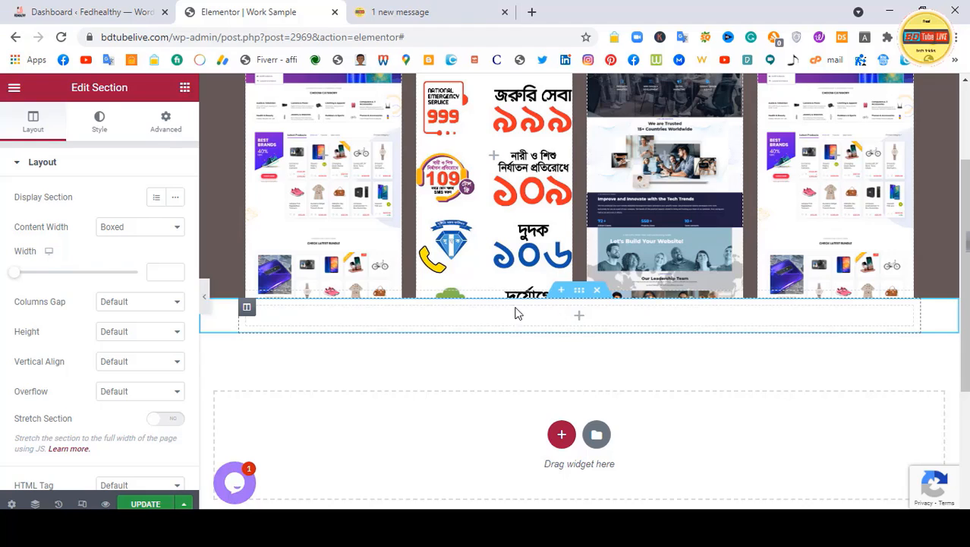
Step: Give the new single-column section a Classic background color of about #E4CECE and update the page
{"action": "left_click", "coordinate": [101, 123]}
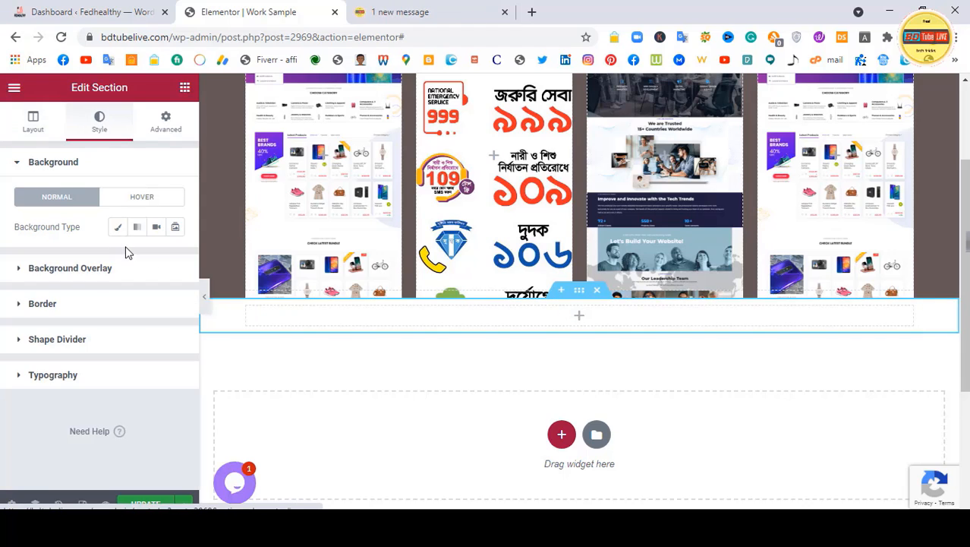
{"action": "left_click", "coordinate": [117, 228]}
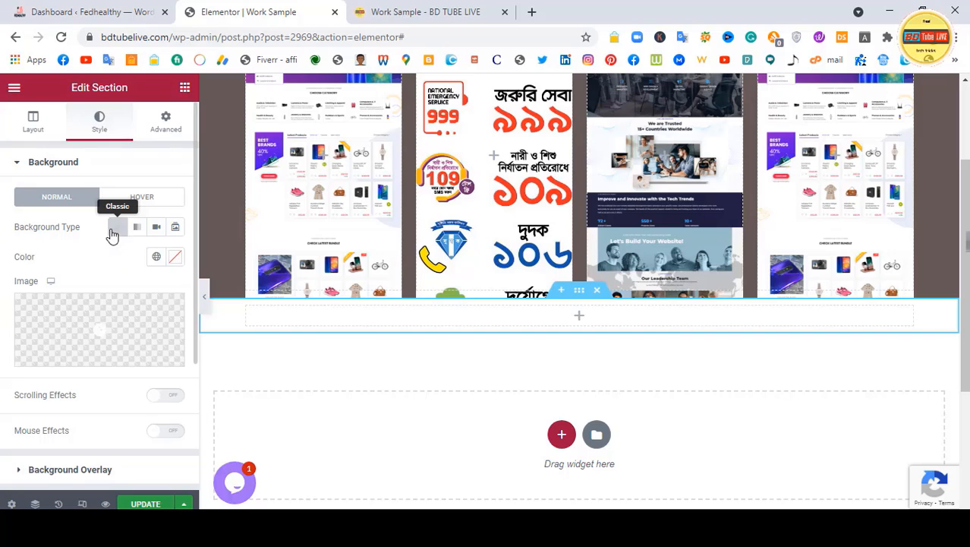
{"action": "left_click", "coordinate": [175, 257]}
{"action": "left_click", "coordinate": [120, 320]}
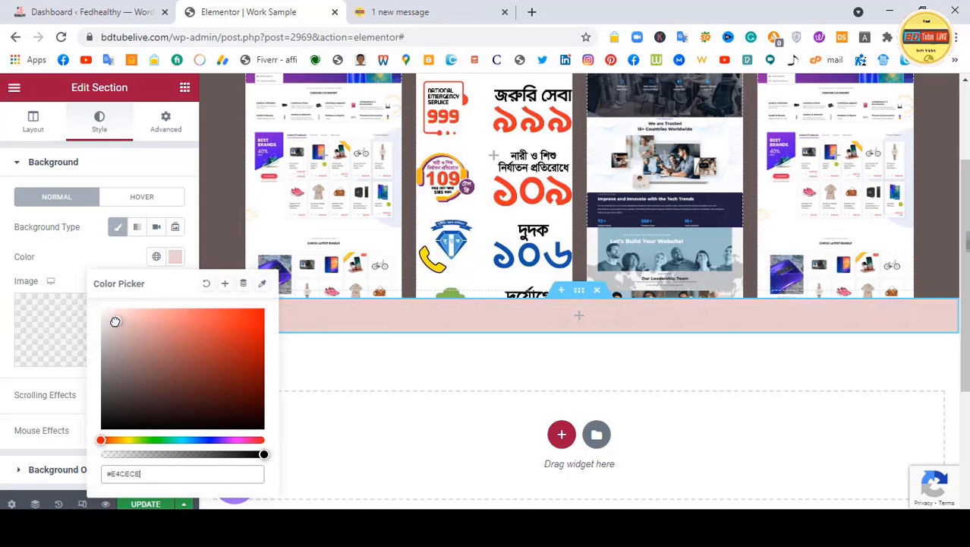
{"action": "left_click", "coordinate": [58, 397]}
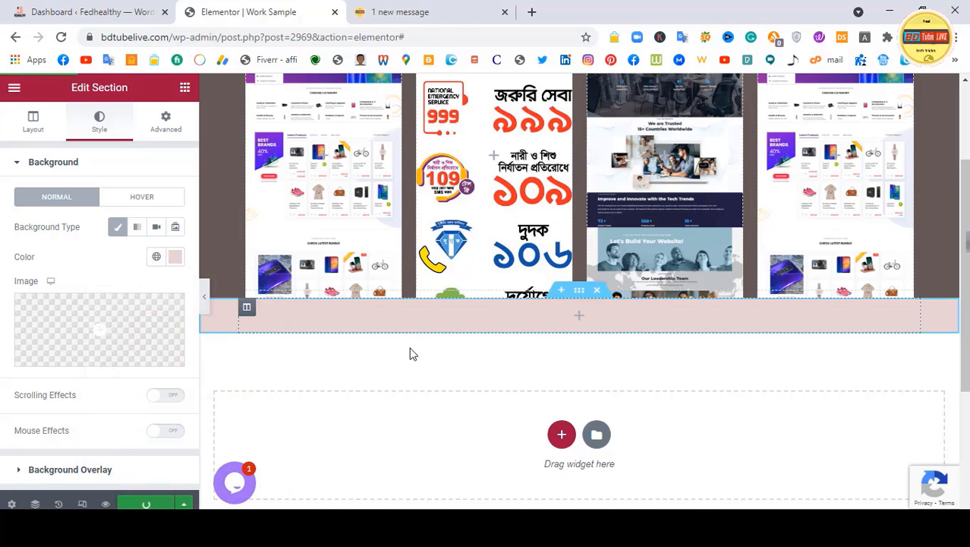
Step: Reload the published Work Sample page to check the area below the image columns, and return to the page editor
{"action": "left_click", "coordinate": [423, 12]}
{"action": "left_click", "coordinate": [61, 37]}
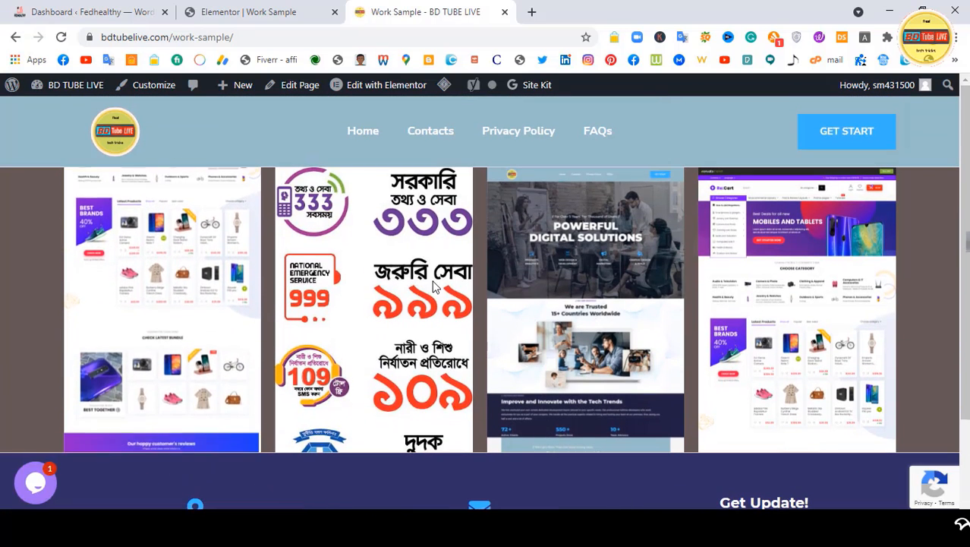
{"action": "left_click", "coordinate": [240, 15]}
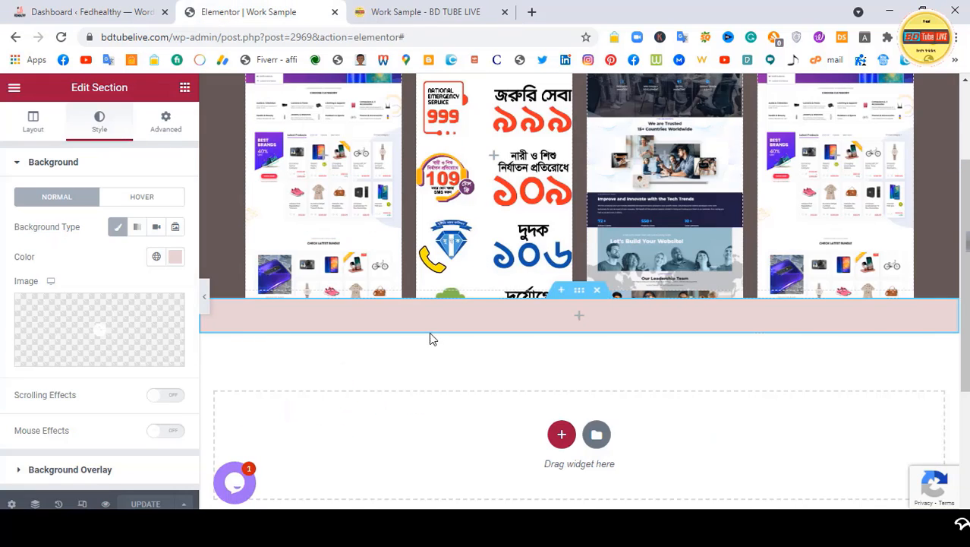
Step: Insert a Spacer widget in the new single-column section, set its space to 84 px and update the page
{"action": "left_click", "coordinate": [576, 319]}
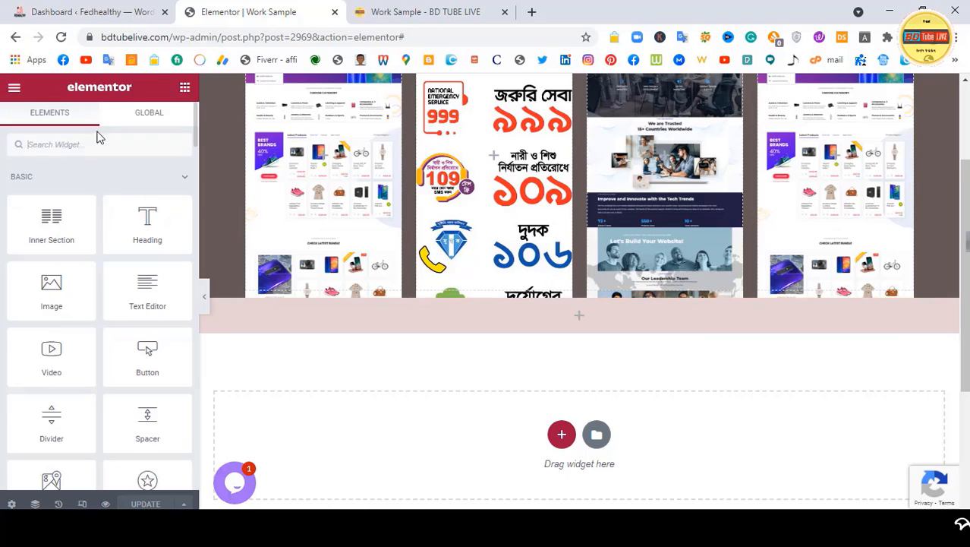
{"action": "type", "text": "s"}
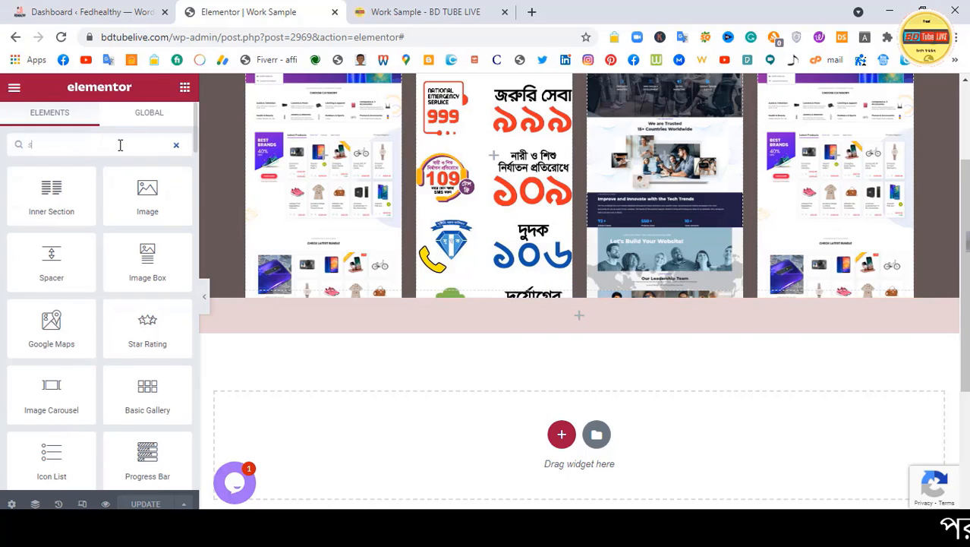
{"action": "type", "text": "p"}
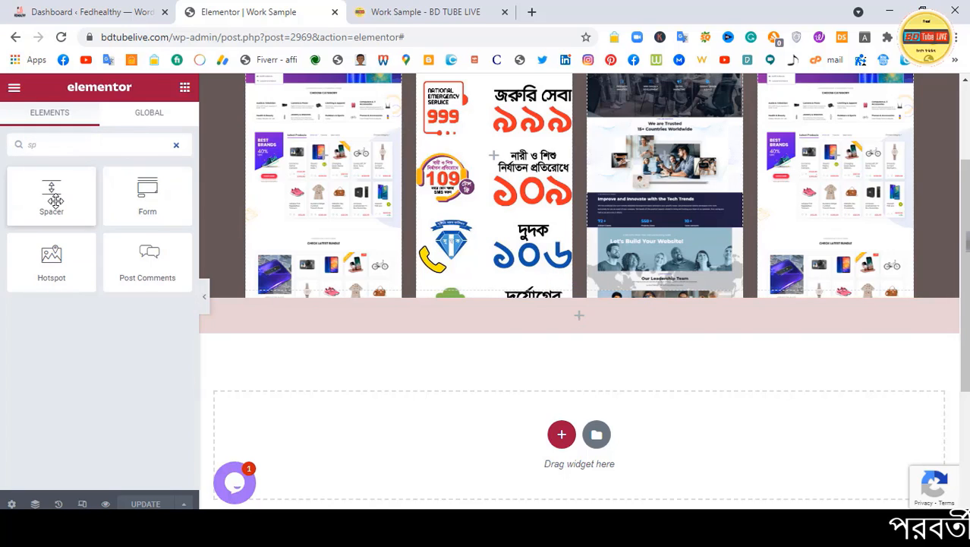
{"action": "left_click_drag", "start_coordinate": [470, 317], "coordinate": [464, 315]}
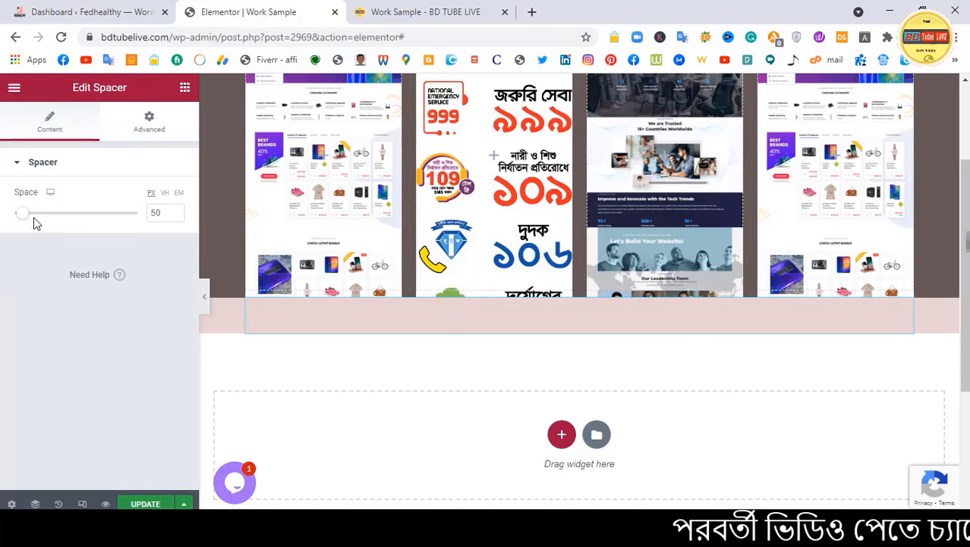
{"action": "left_click_drag", "start_coordinate": [44, 221], "coordinate": [30, 216]}
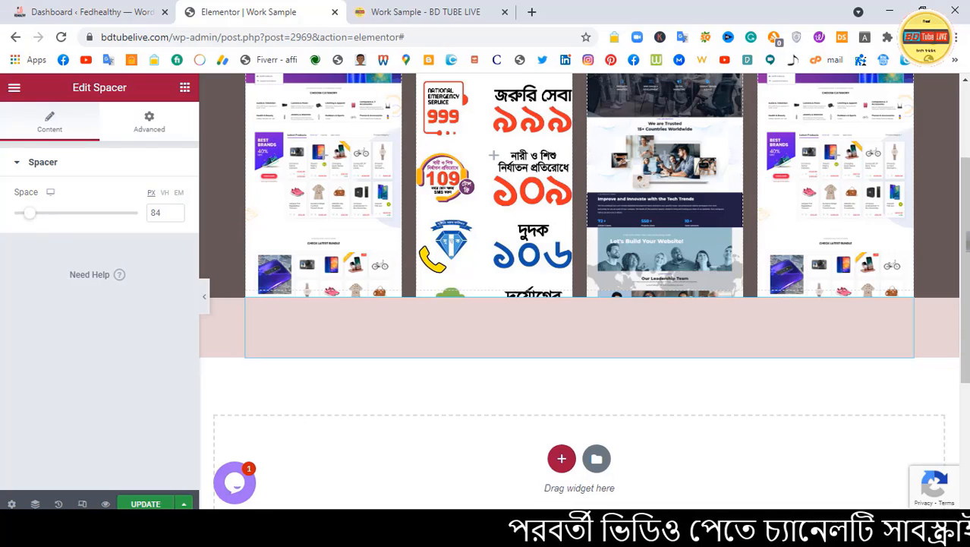
{"action": "left_click", "coordinate": [142, 502]}
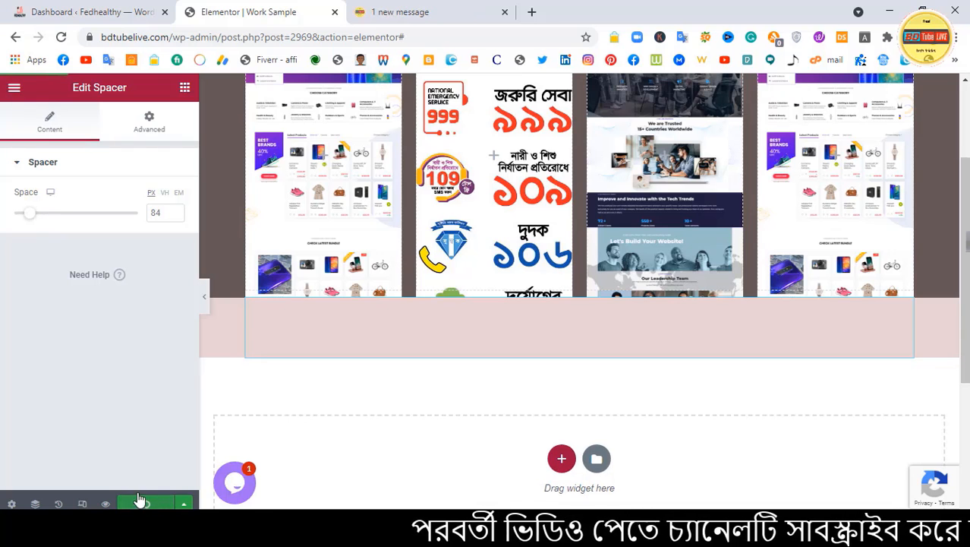
Step: Reload the published Work Sample page and examine the spacer section between the image columns and the footer
{"action": "left_click", "coordinate": [410, 9]}
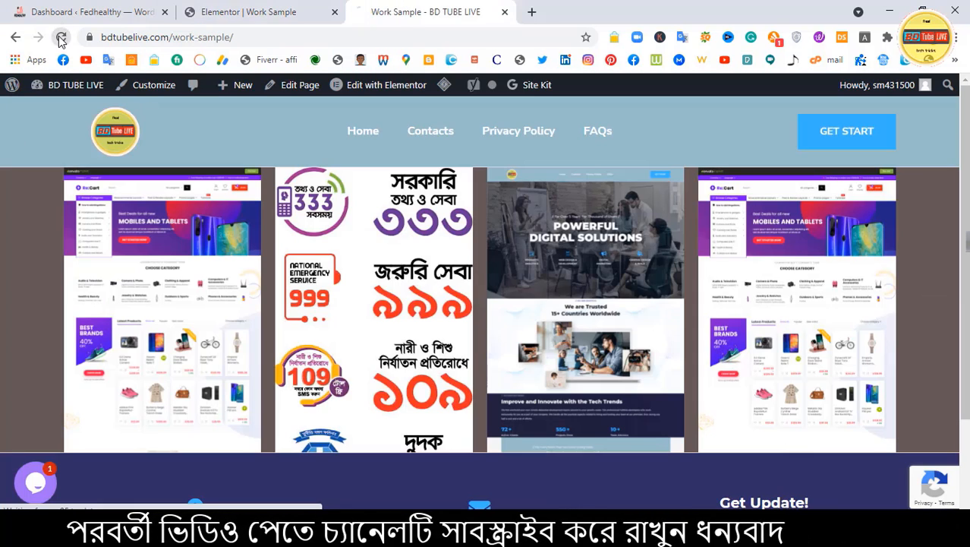
{"action": "left_click", "coordinate": [60, 37]}
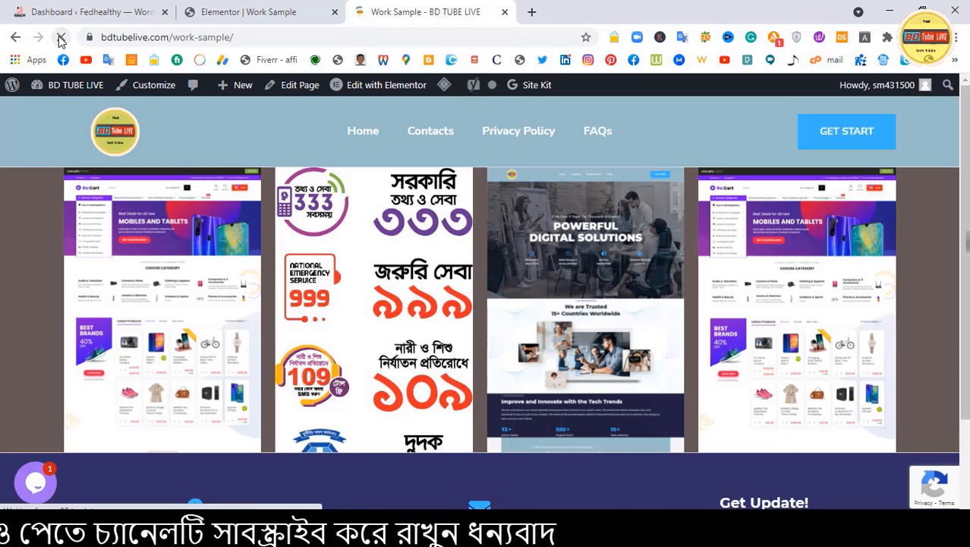
{"action": "scroll", "coordinate": [369, 308], "scroll_direction": "down", "scroll_amount": 3}
{"action": "scroll", "coordinate": [389, 334], "scroll_direction": "up", "scroll_amount": 3}
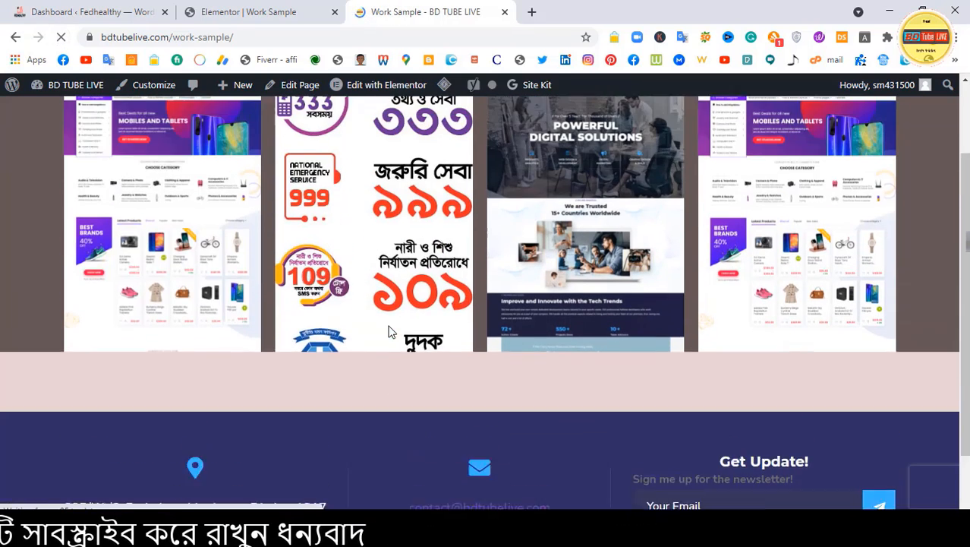